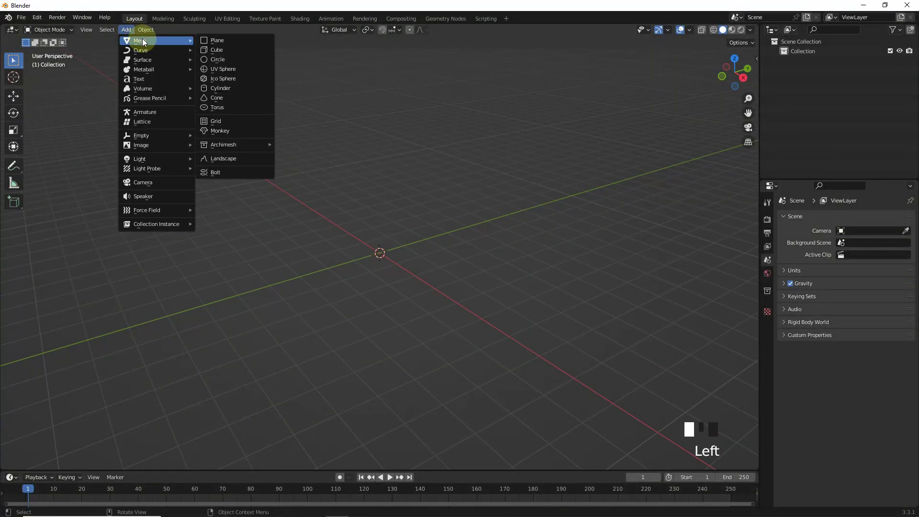
Add a UV sphere and rotate it 90° around the X axis.
left_click(212, 69)
scroll(484, 259, "up", 6)
type("r")
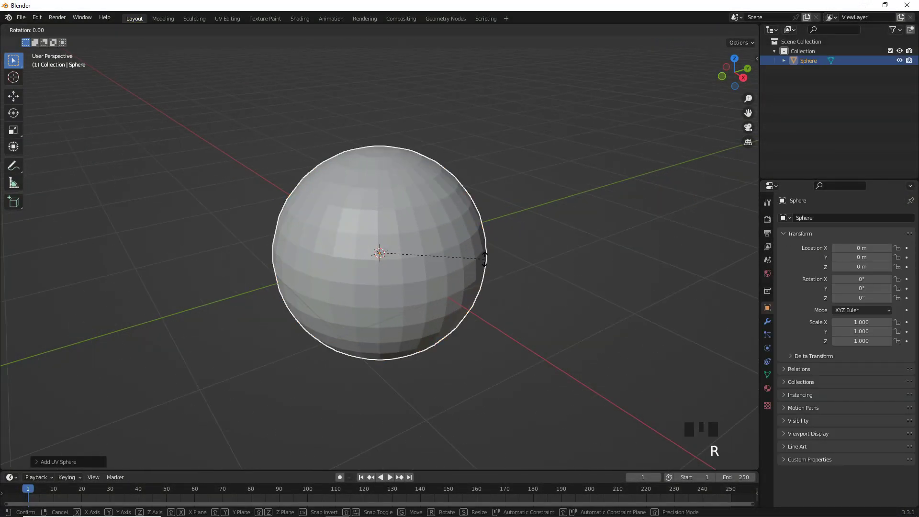
type("x90")
key("Return")
Select the three outermost rings of faces at both Y ends of the sphere and separate these caps into their own object.
key("KP_3")
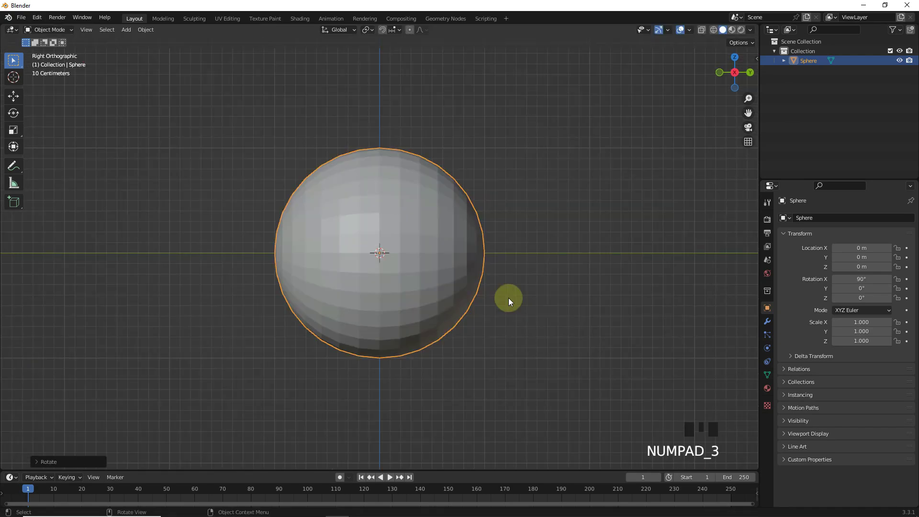
scroll(508, 298, "up", 1)
scroll(506, 272, "up", 1)
key("Tab")
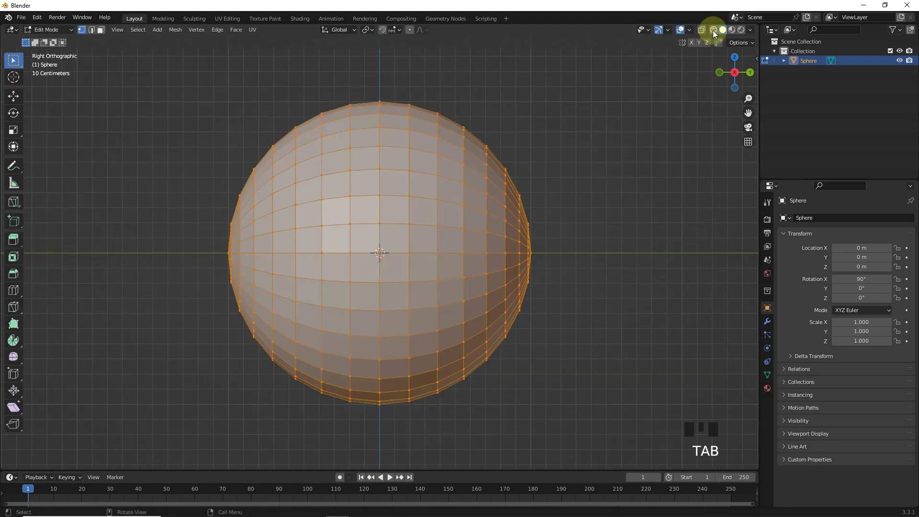
left_click(700, 29)
left_click(100, 31)
left_click(544, 120)
left_click_drag(503, 117, 591, 336)
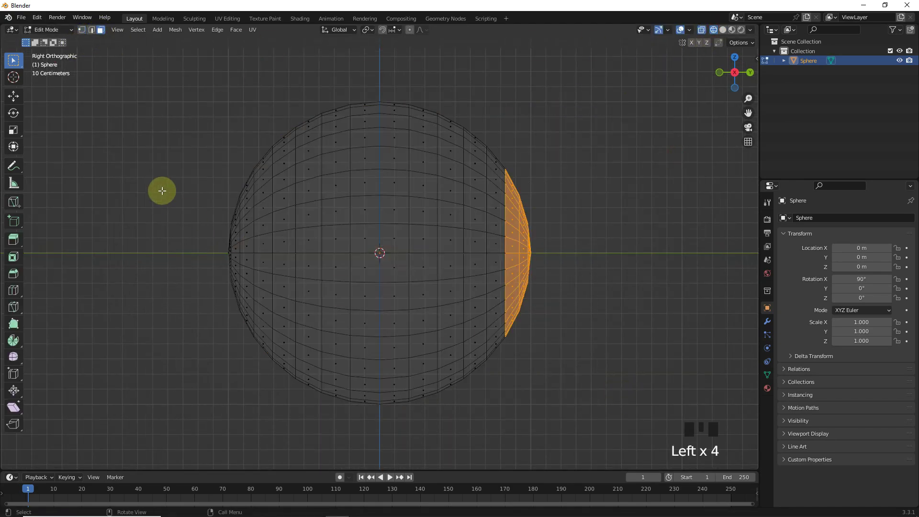
left_click_drag(125, 111, 268, 419, "shift")
left_click(723, 29)
middle_click_drag(613, 285, 531, 289)
key("p")
left_click(530, 288)
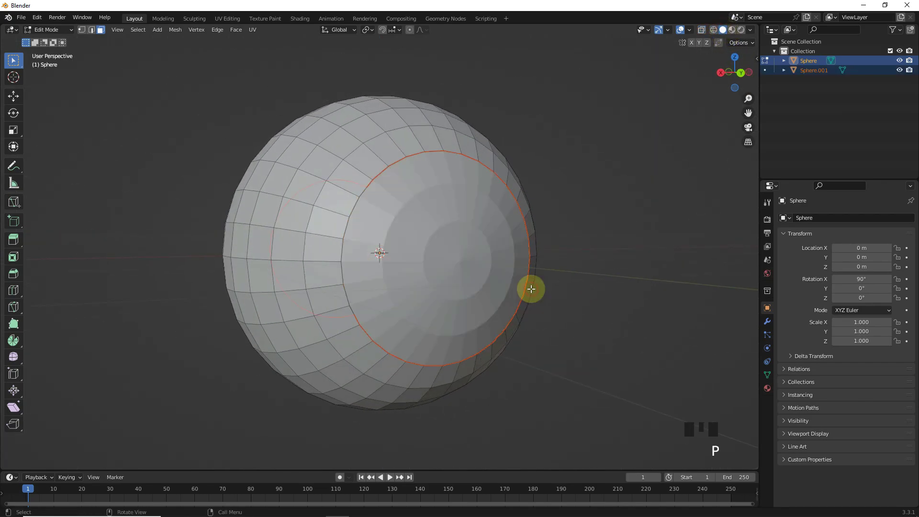
Return to Object Mode and hide the separated caps object, Sphere.001.
key("Tab")
left_click(430, 268)
left_click(898, 71)
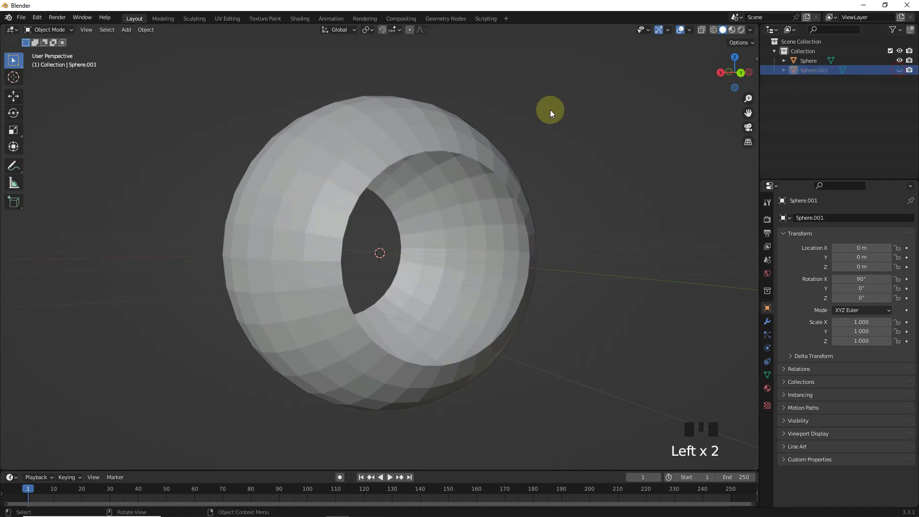
Add Solidify, Bevel and Subdivision Surface modifiers to the open sphere body.
left_click(403, 140)
left_click(774, 321)
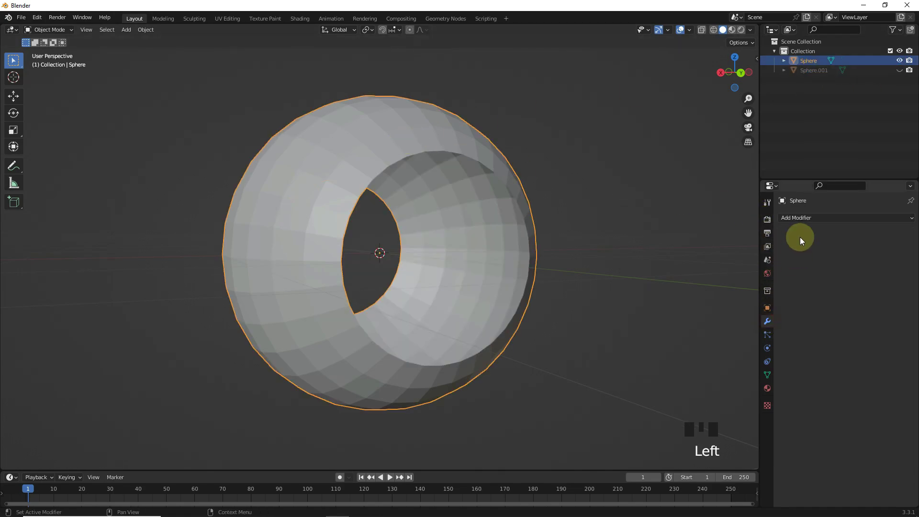
left_click(802, 219)
left_click(737, 372)
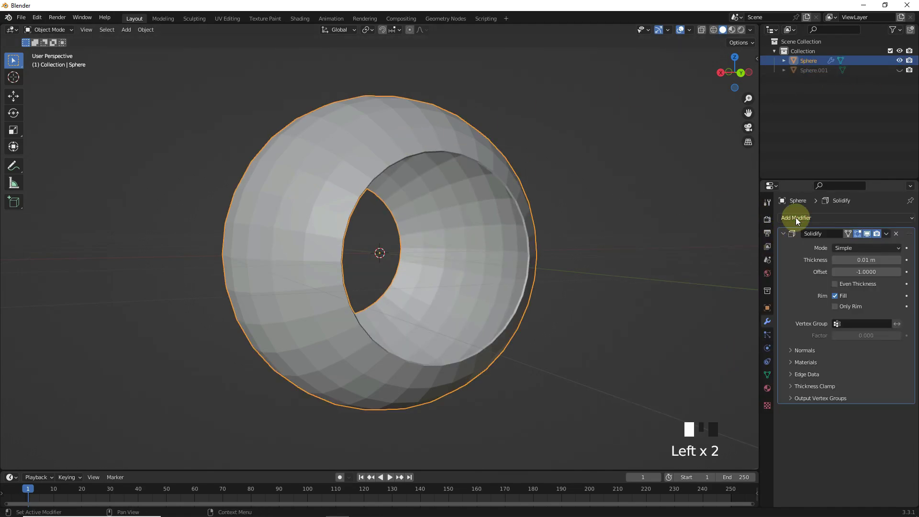
left_click(795, 217)
left_click(753, 257)
left_click(790, 220)
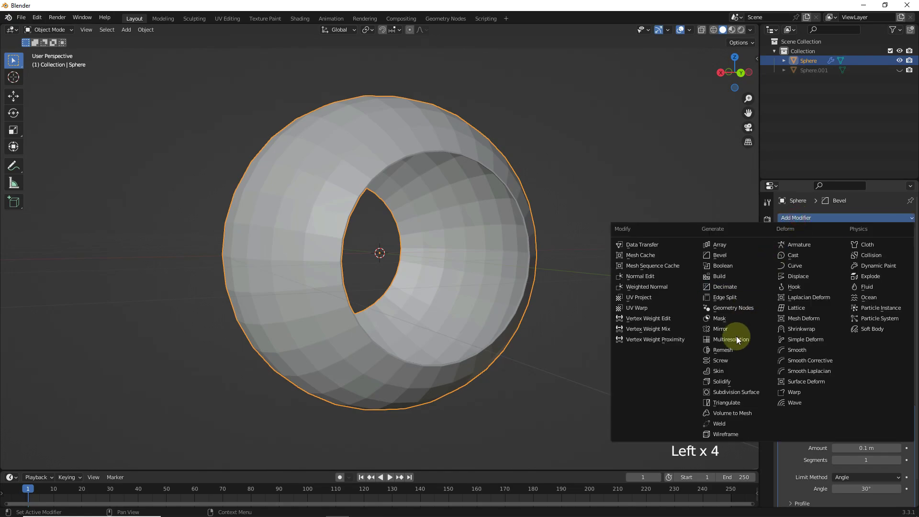
left_click(744, 392)
Set the body's modifiers to a Solidify thickness of 0.04 m, a Bevel amount of 0.005 m and 2 viewport subdivision levels.
scroll(851, 360, "down", 4)
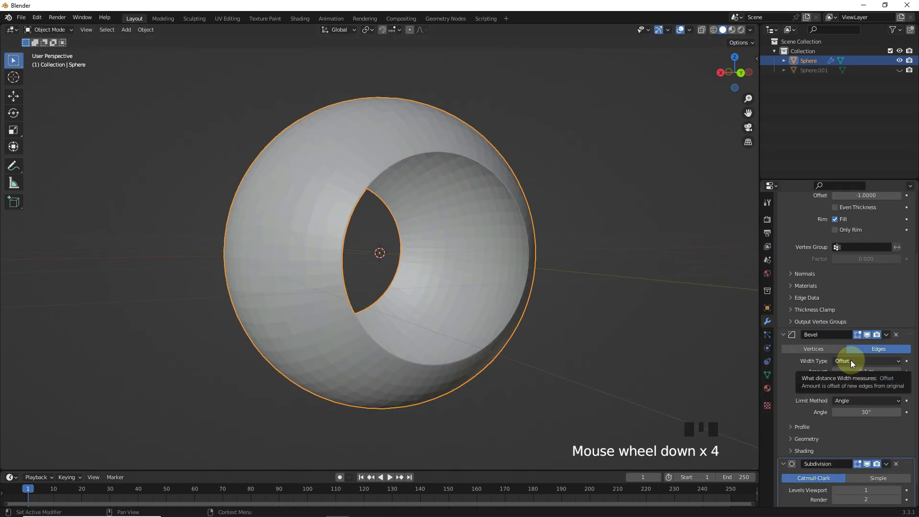
scroll(851, 361, "up", 7)
left_click(868, 260)
type(".04")
left_click(816, 269)
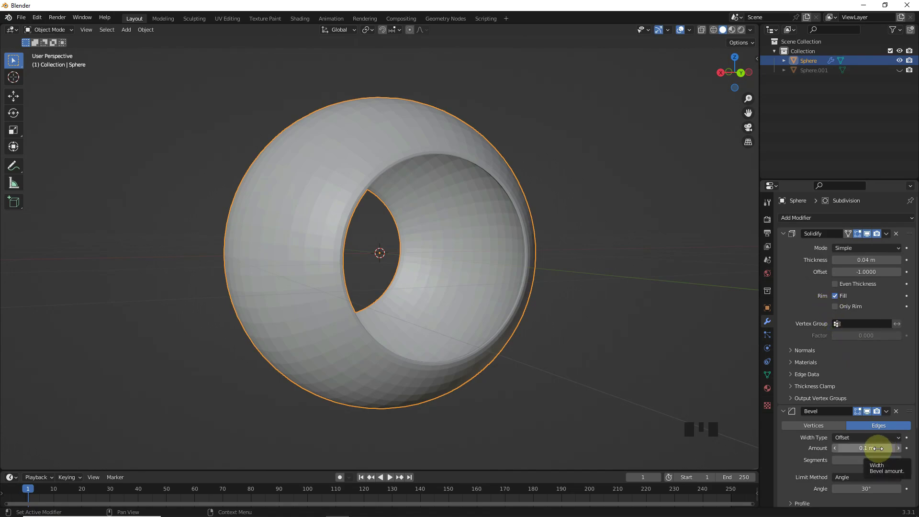
left_click(877, 447)
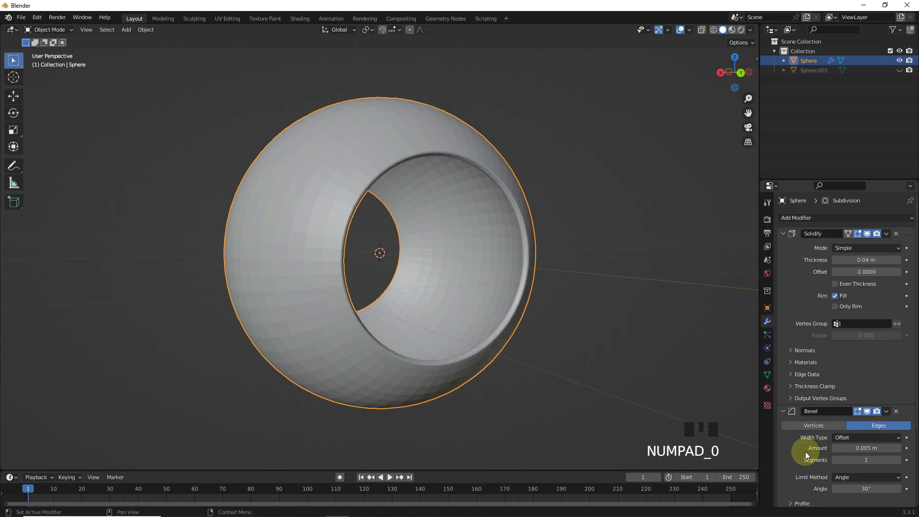
scroll(813, 454, "down", 8)
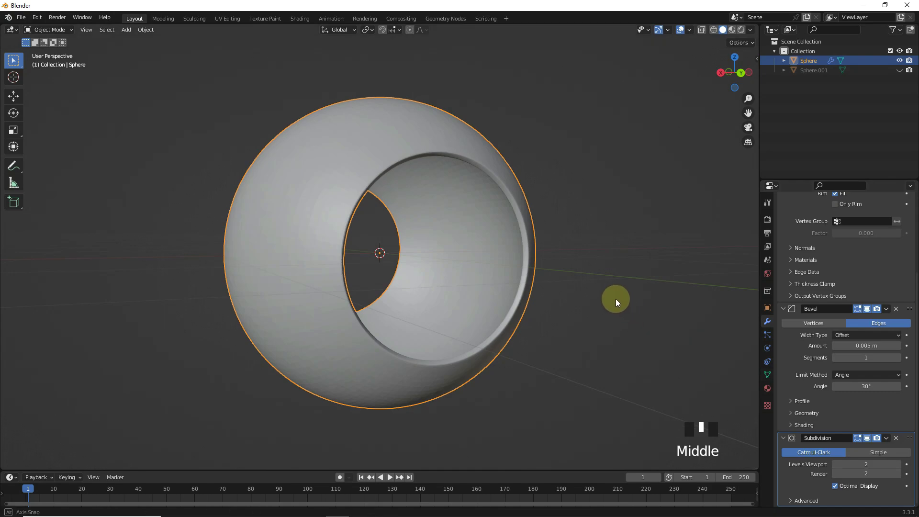
Compare the body's opening edge with the viewport display of the Bevel and Subdivision modifiers switched off and on.
middle_click_drag(615, 298, 637, 288)
scroll(636, 288, "up", 1)
scroll(886, 231, "up", 8)
left_click(867, 411)
scroll(871, 360, "down", 3)
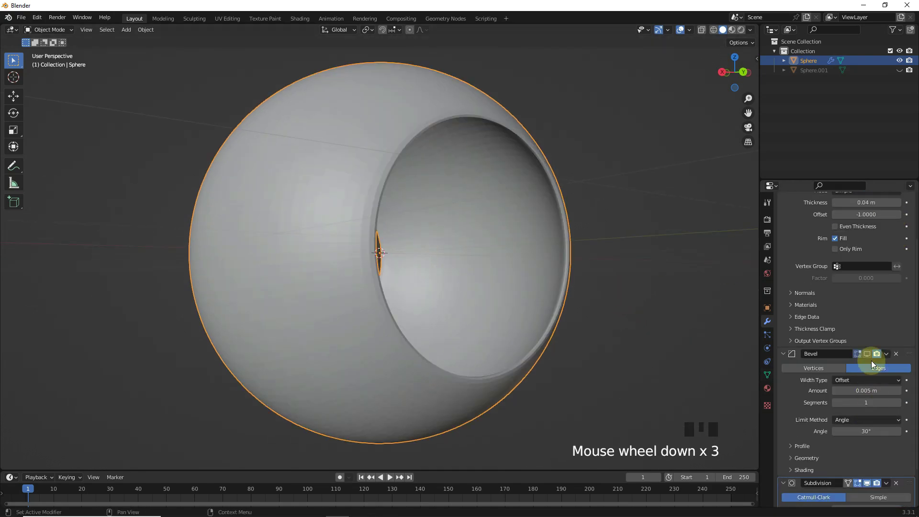
left_click(866, 482)
left_click(866, 482)
left_click(866, 354)
scroll(861, 344, "up", 4)
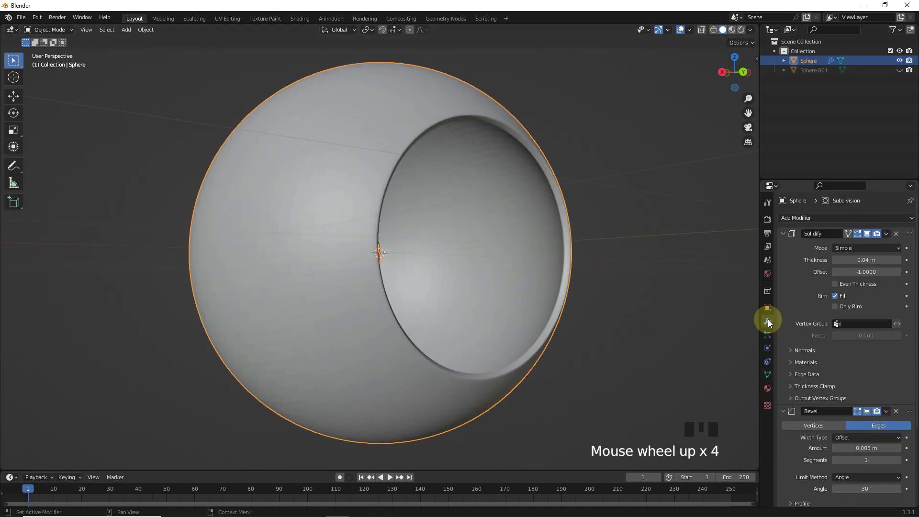
Unhide the caps object Sphere.001 and give it a Solidify modifier with a thickness of 0.04 m.
left_click(610, 271)
left_click(899, 70)
left_click(454, 230)
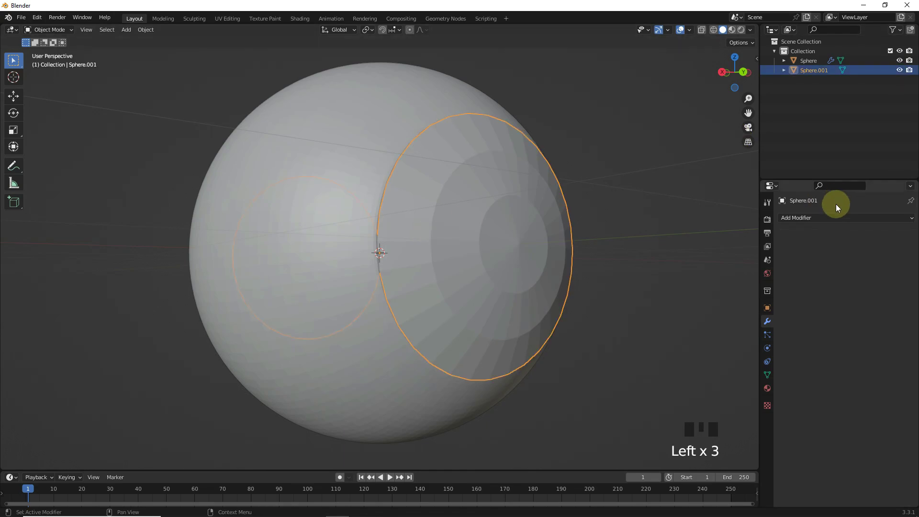
left_click(830, 218)
left_click(746, 380)
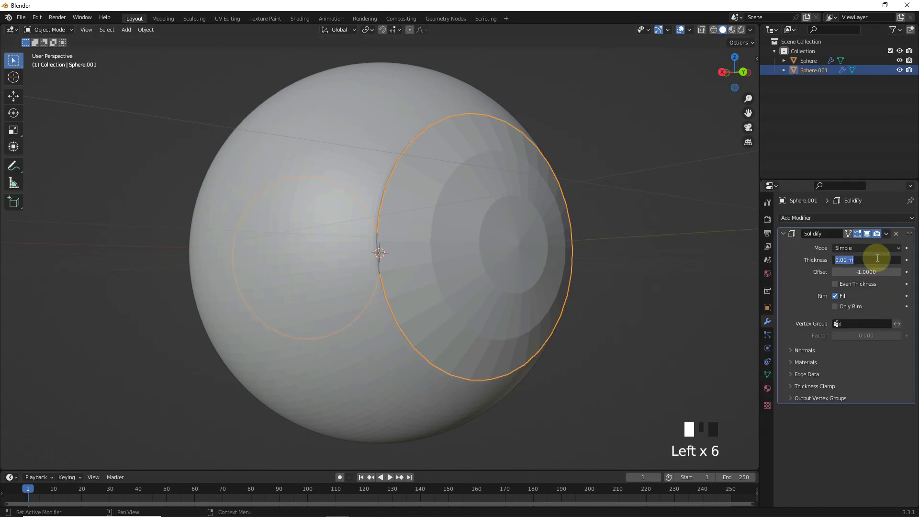
Add a Bevel modifier to the caps object with an amount of 0.008 m.
left_click(819, 221)
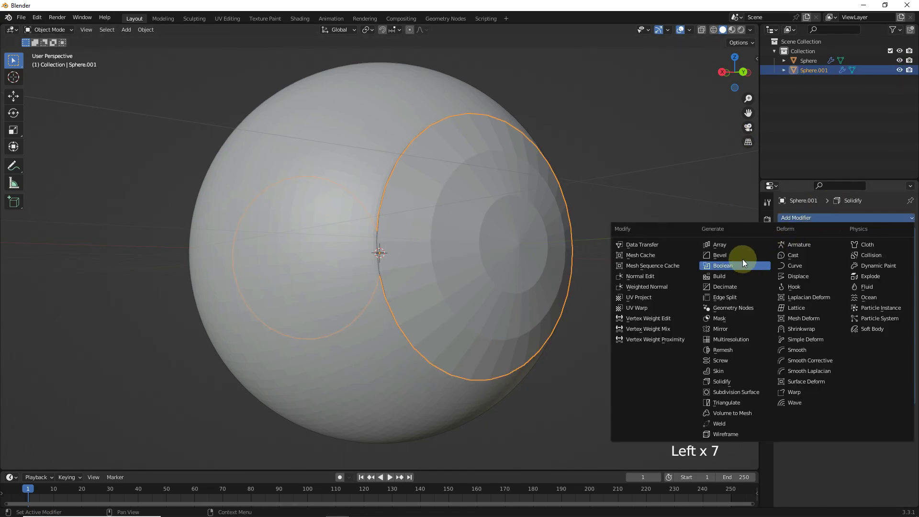
left_click(742, 260)
scroll(865, 455, "down", 2)
left_click(868, 420)
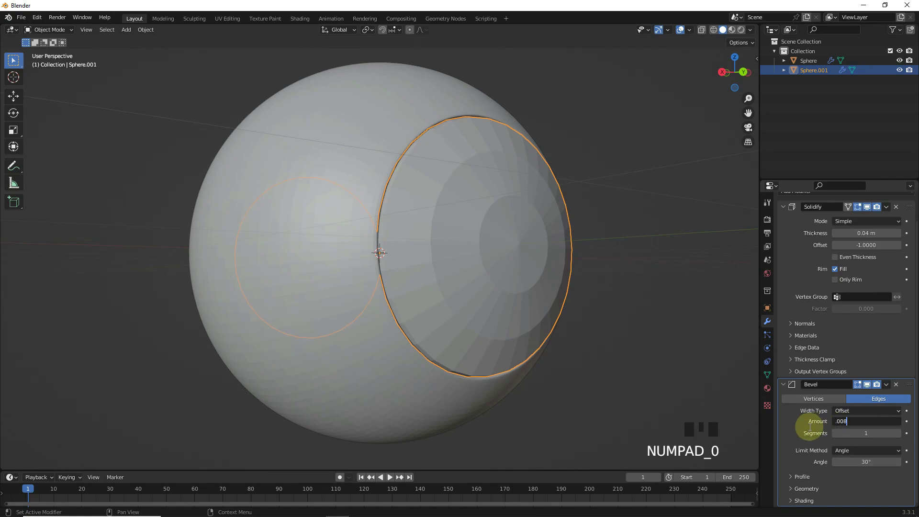
scroll(820, 211, "up", 3)
Add a Subdivision Surface modifier to the caps object with 2 viewport levels.
left_click(819, 219)
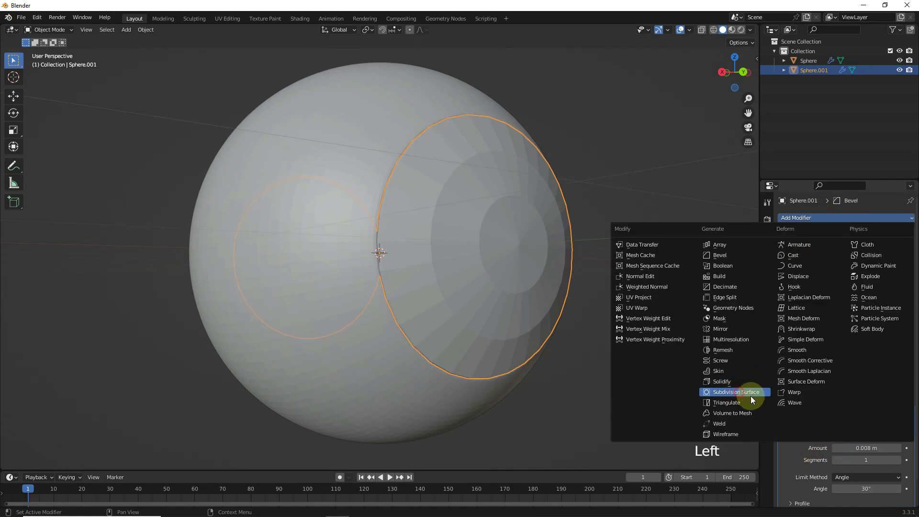
left_click(749, 392)
scroll(880, 440, "down", 4)
left_click(898, 494)
left_click(665, 311)
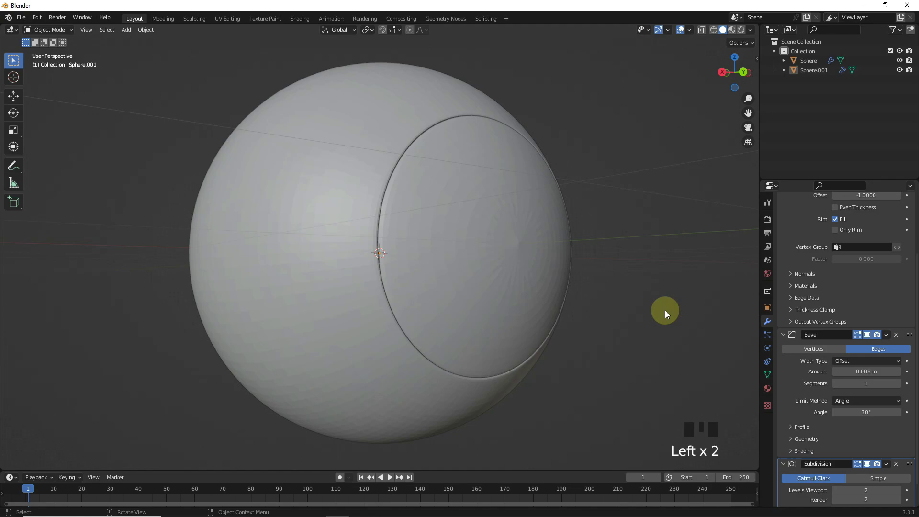
Delete the middle ring and central fan of faces from the front cap, leaving only its outer ring, and return to Object Mode.
key("Tab")
key("KP_1")
left_click(376, 222, "alt")
middle_click_drag(376, 223, 483, 244)
left_click(501, 285, "ctrl")
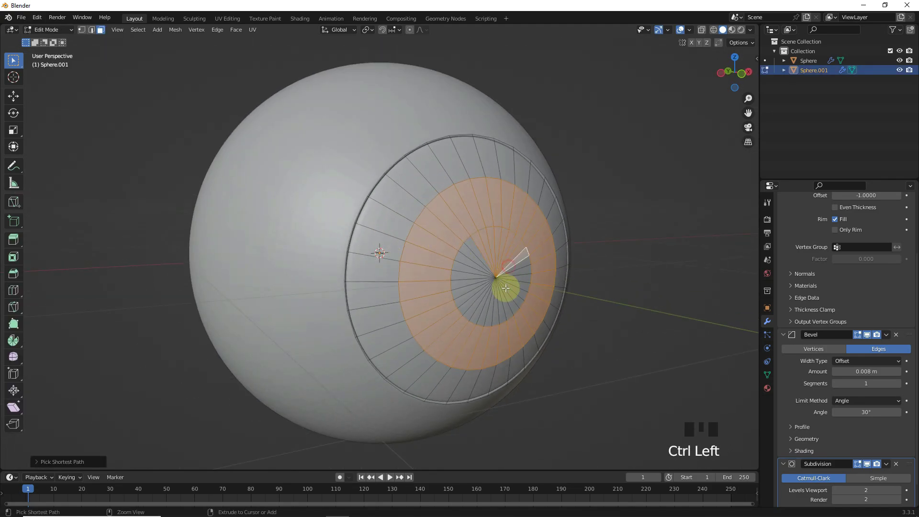
left_click(464, 276, "ctrl")
left_click(474, 245, "ctrl")
key("x")
left_click(471, 266)
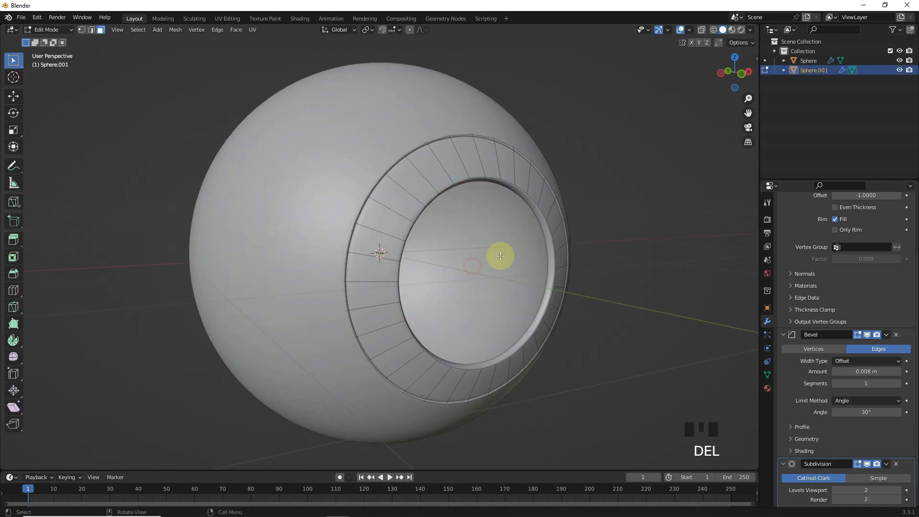
key("Tab")
left_click(691, 255)
Add a cylinder with 100 vertices at the centre of the sphere.
key("KP_1")
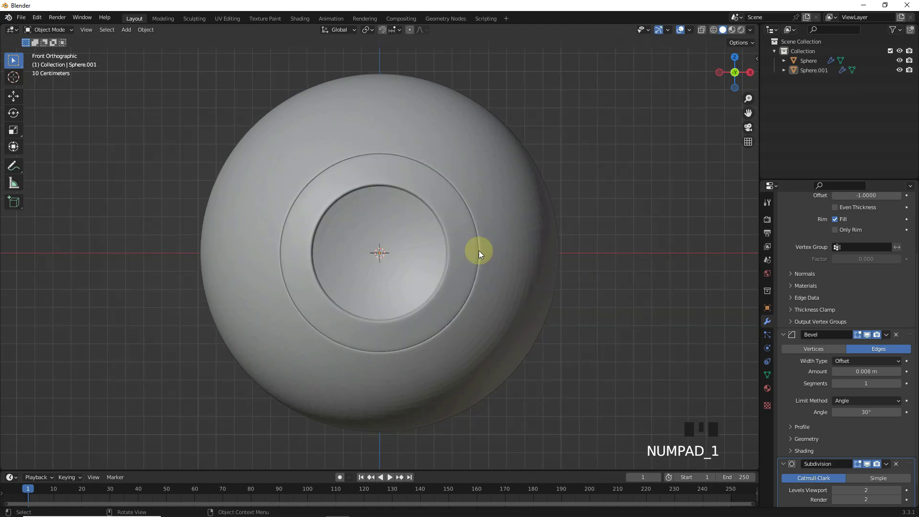
key("shift+a")
mouse_move(449, 219)
left_click(487, 267)
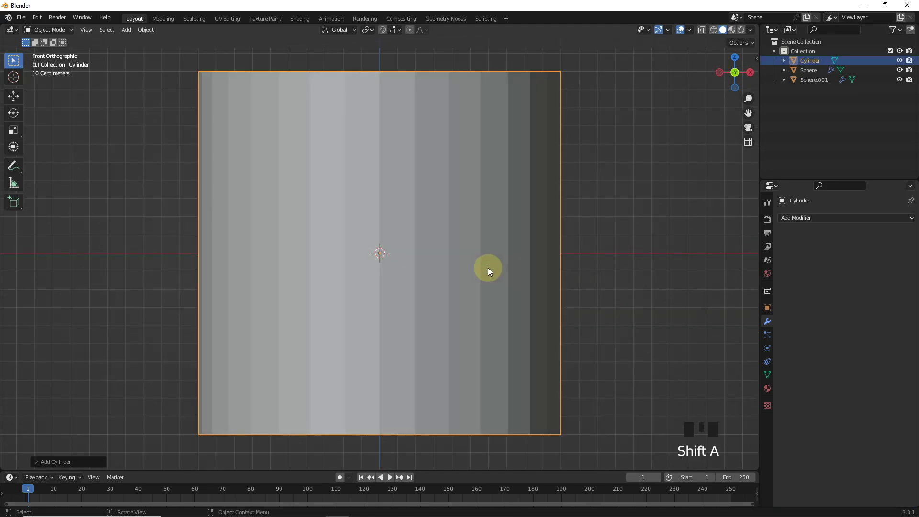
left_click(67, 460)
left_click(123, 346)
type("100")
key("Return")
left_click(51, 330)
Rotate the cylinder 90° around the X axis and scale it to fit the round opening in the front ring.
key("s")
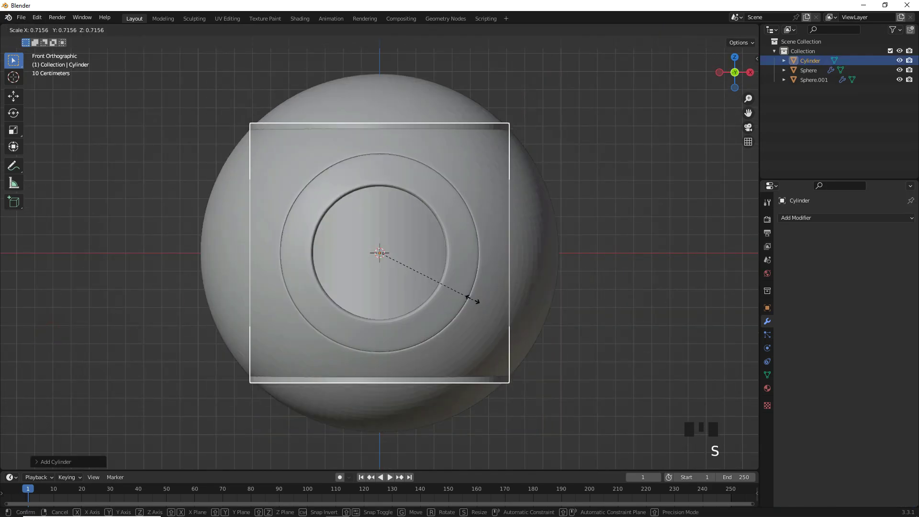
left_click(410, 285)
type("rx90")
left_click(423, 331)
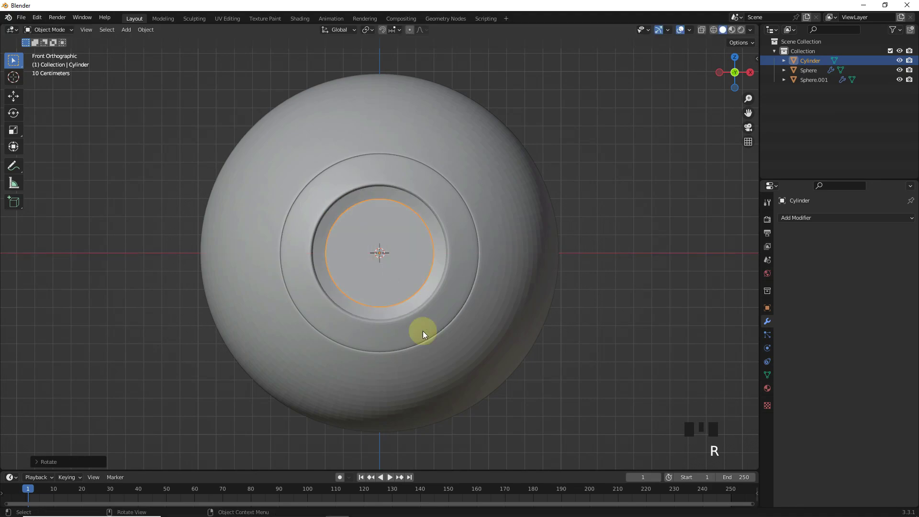
scroll(503, 251, "up", 4)
key("s")
left_click(41, 250)
scroll(461, 235, "down", 2)
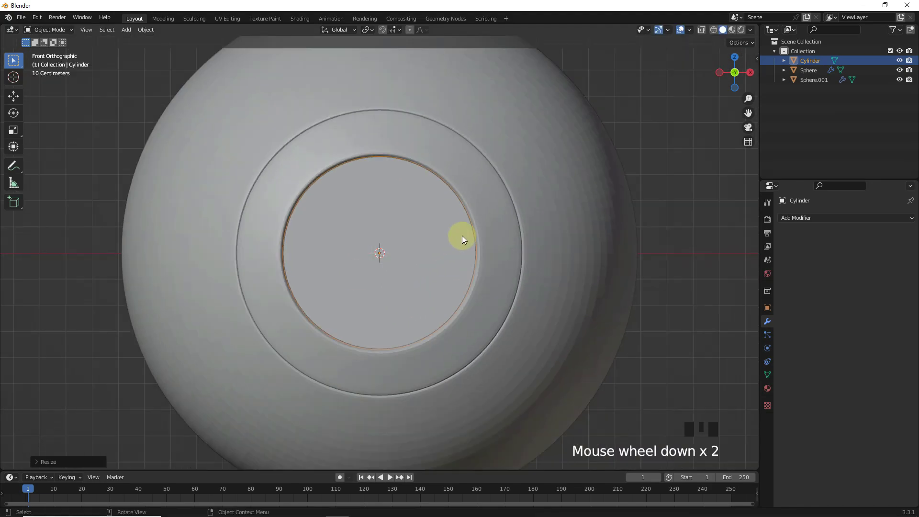
Move the cylinder forward along the Y axis so its front face sits in the ring's opening.
middle_click_drag(462, 238, 107, 155)
left_click(13, 96)
left_click_drag(359, 247, 624, 265)
scroll(631, 285, "down", 1)
Inset the cylinder's front face four times to form concentric rings around a small central disc.
key("KP_1")
scroll(401, 266, "up", 3)
key("Tab")
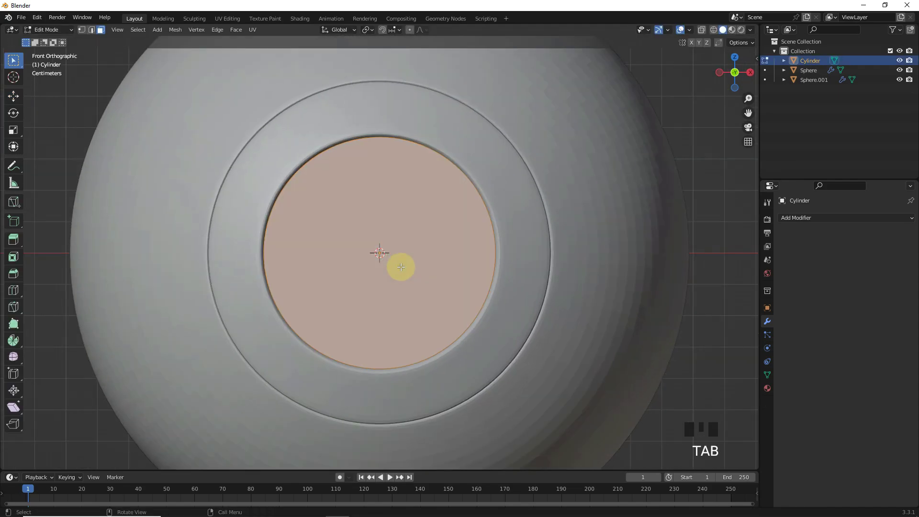
left_click(97, 31)
left_click(230, 172)
left_click(359, 281)
key("i")
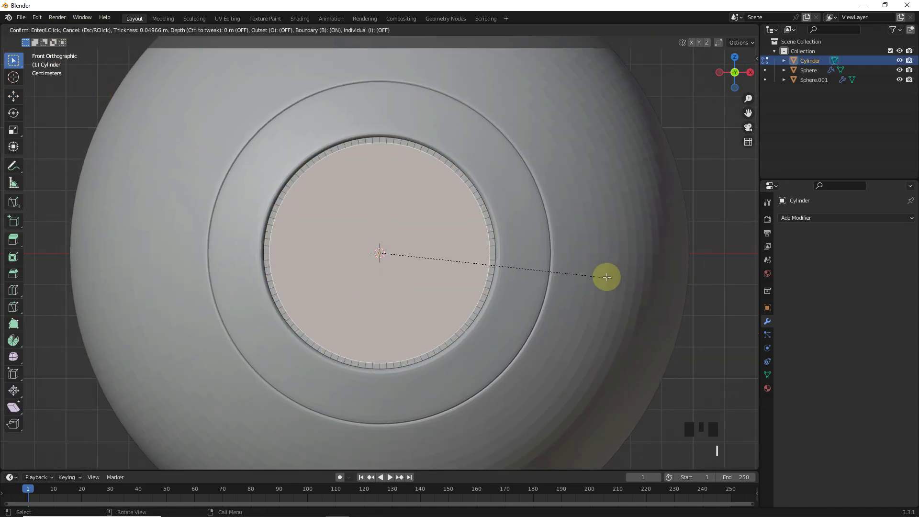
left_click(590, 271)
key("i")
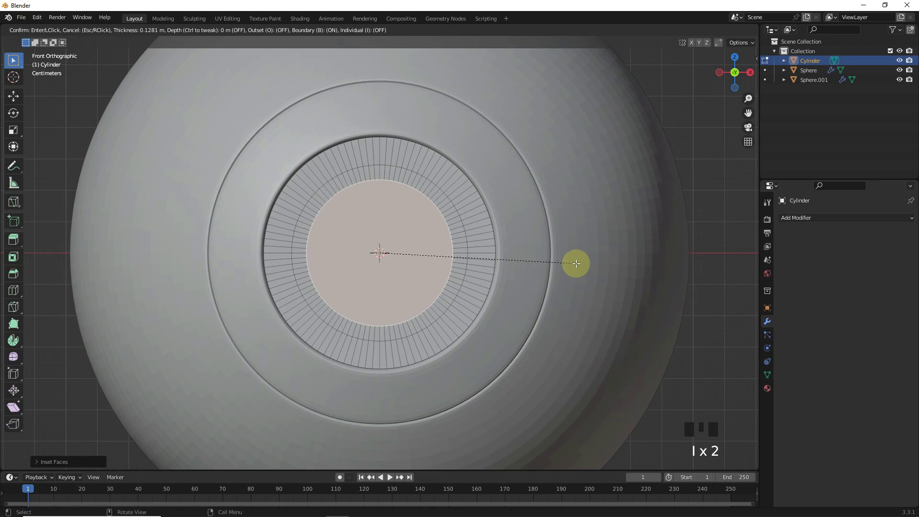
left_click(574, 262)
key("i")
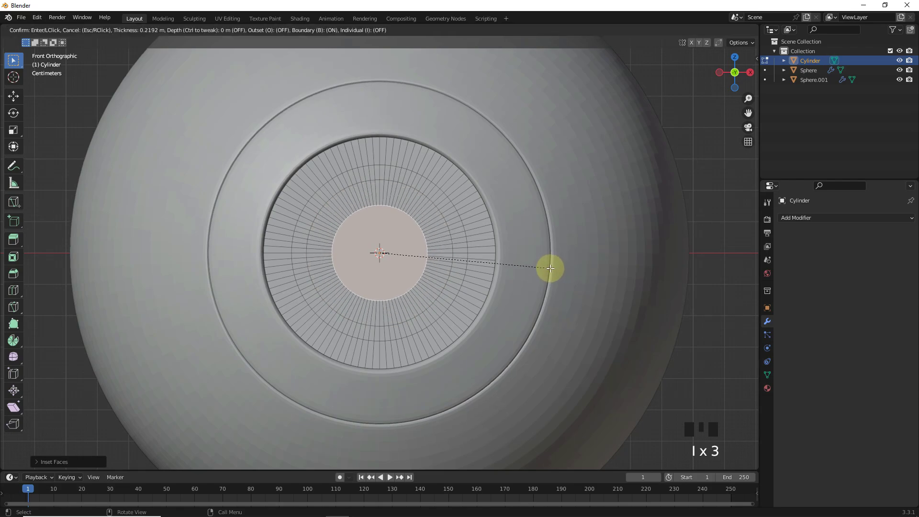
left_click(549, 267)
key("i")
left_click(539, 274)
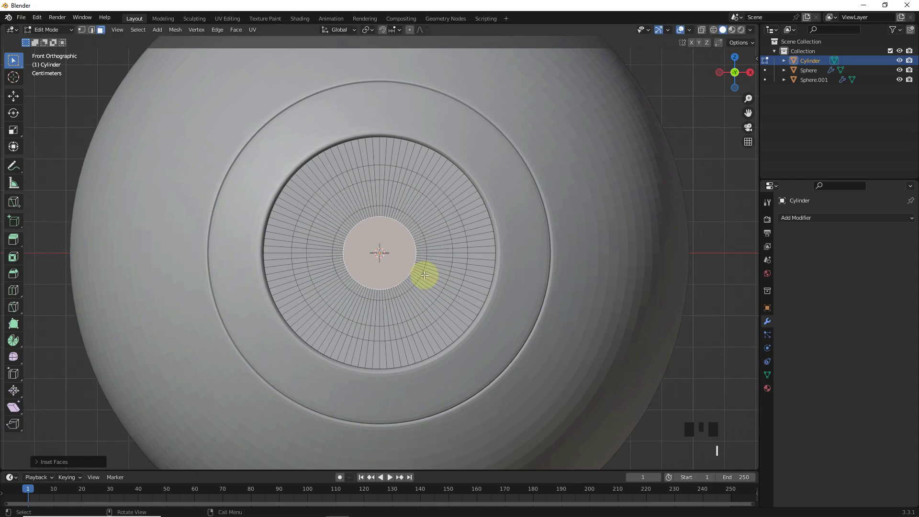
Extrude the outermost ring, the third ring and the central disc of the cylinder's front face inward by about 0.37 m.
middle_click_drag(457, 290, 492, 288)
scroll(492, 288, "down", 2)
left_click(458, 211, "alt")
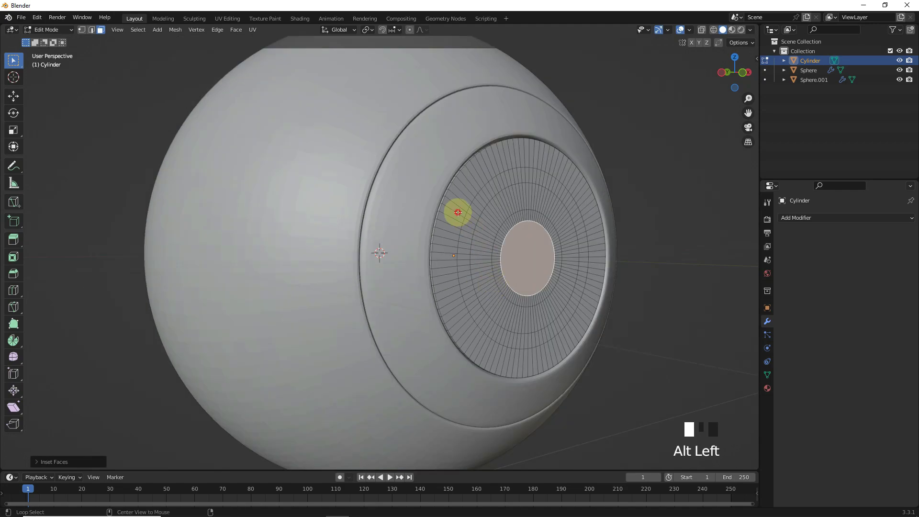
left_click(486, 225, "alt+shift")
left_click(527, 254, "shift")
key("e")
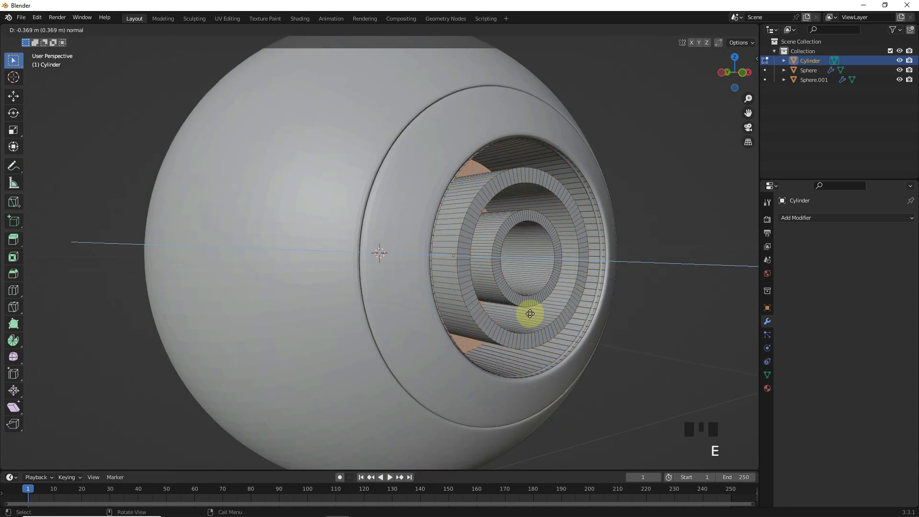
left_click(522, 314)
Move the front faces of the middle and inner tubes slightly inward along the Y axis.
left_click(490, 205, "alt")
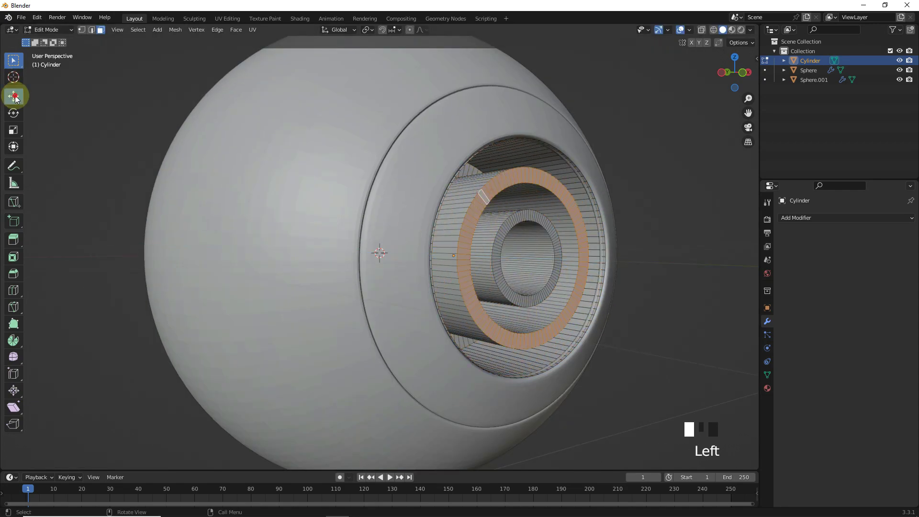
left_click(16, 98)
left_click_drag(510, 259, 503, 258)
left_click(506, 227, "alt")
left_click(647, 278)
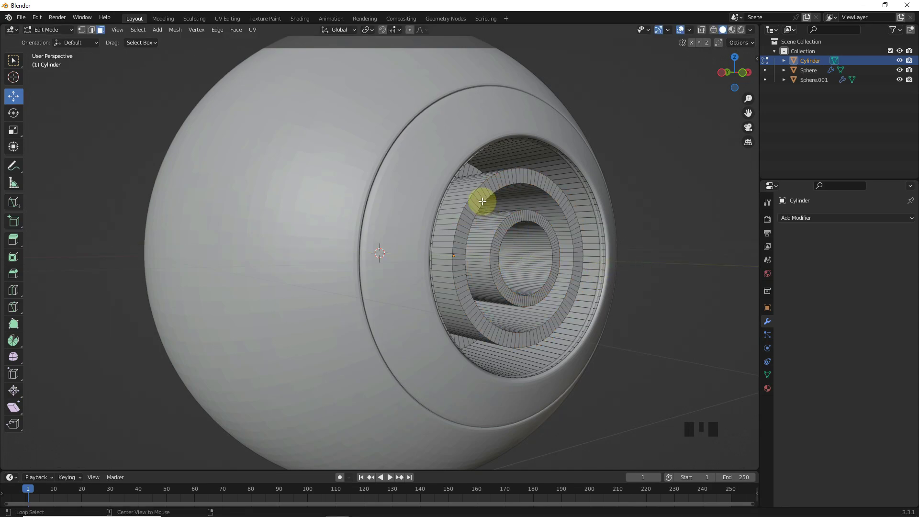
Inset the front face loop of the middle tube by about 0.03 m to form a narrower central band.
left_click(492, 192, "alt")
key("i")
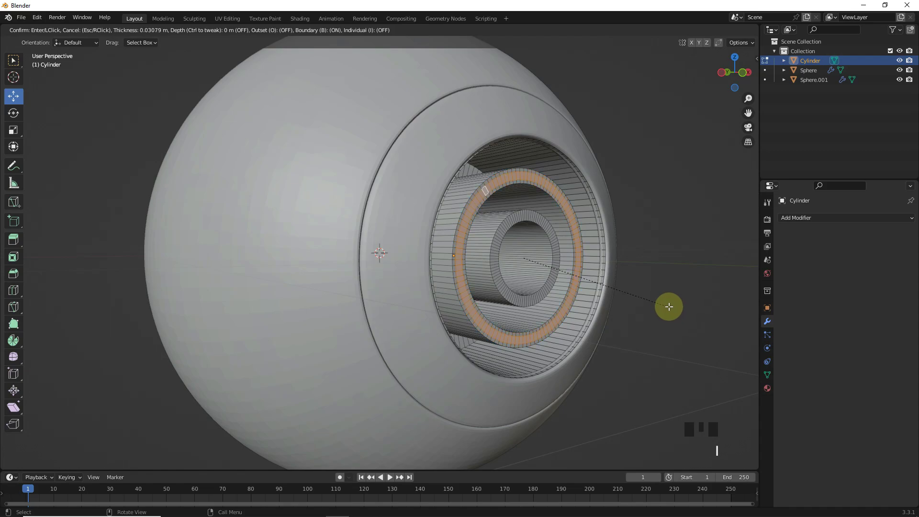
left_click(668, 306)
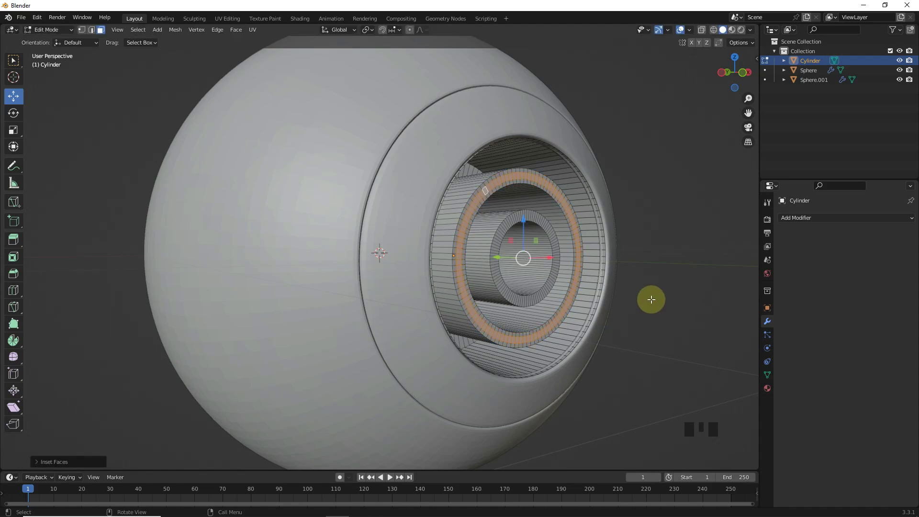
Move the inner tube's inner front edge loop slightly forward along the Y axis.
left_click(91, 30)
scroll(734, 261, "up", 3)
middle_click_drag(734, 260, 579, 204, "shift")
left_click(579, 205, "alt")
left_click_drag(524, 288, 541, 288)
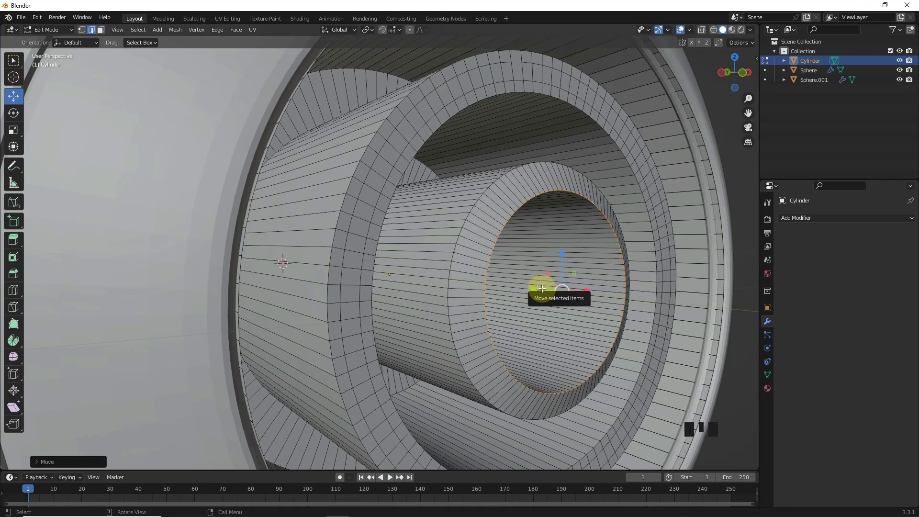
scroll(466, 285, "down", 2)
Select every other face of the middle tube's inset band using Checker Deselect.
left_click(100, 29)
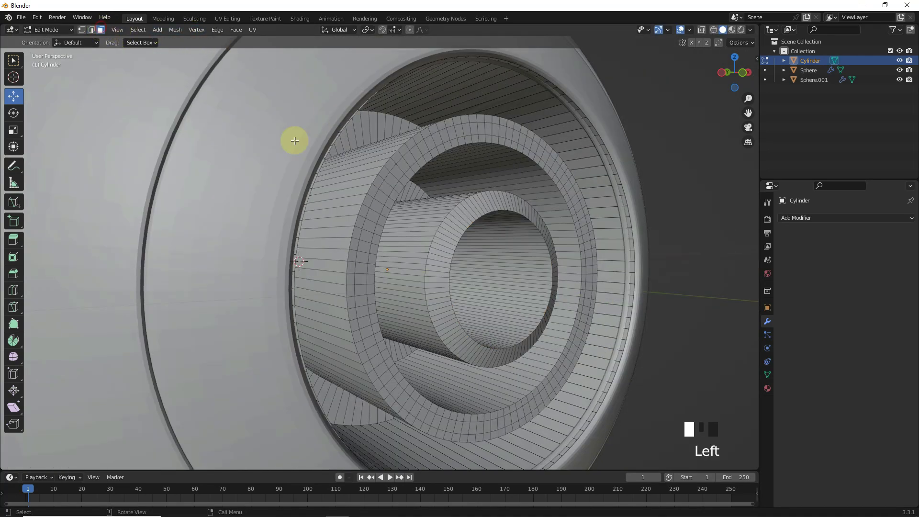
left_click(376, 200, "alt")
left_click(139, 30)
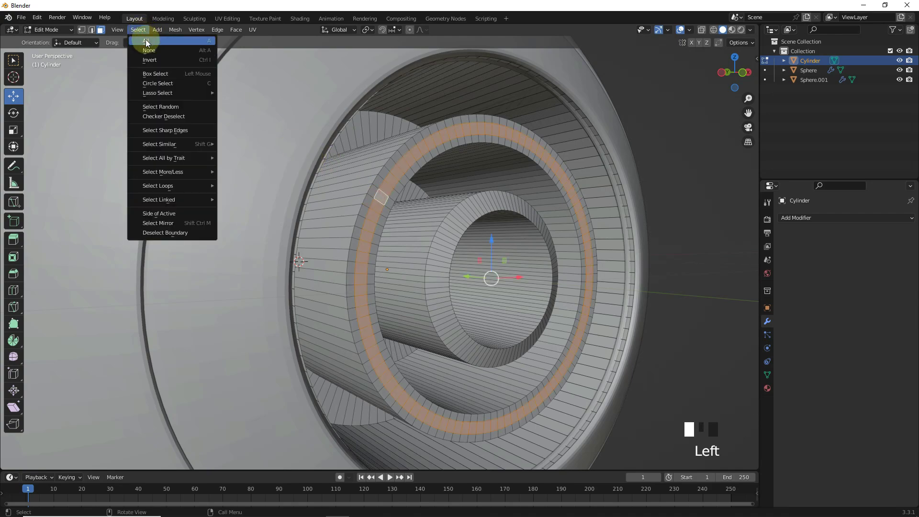
left_click(171, 117)
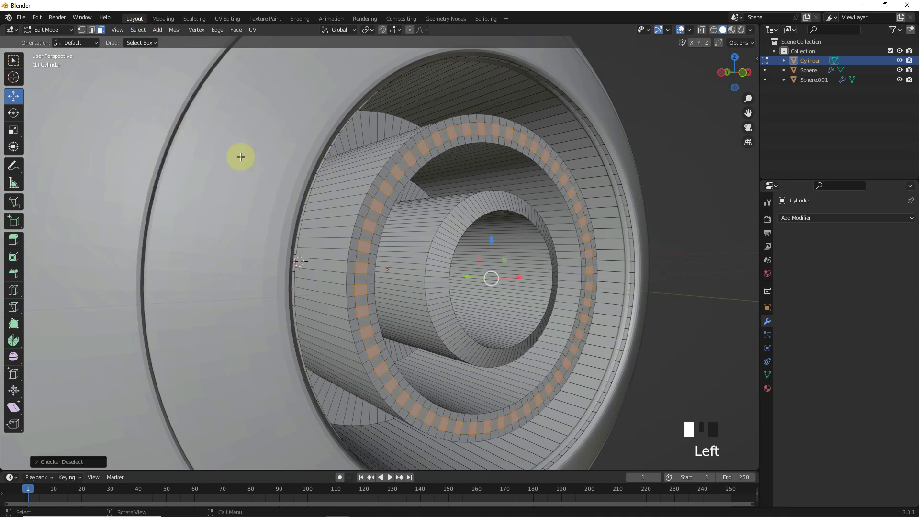
Create a base material on the cylinder and a second material slot with a new material named Emi.
left_click(767, 388)
left_click(877, 263)
left_click(910, 218)
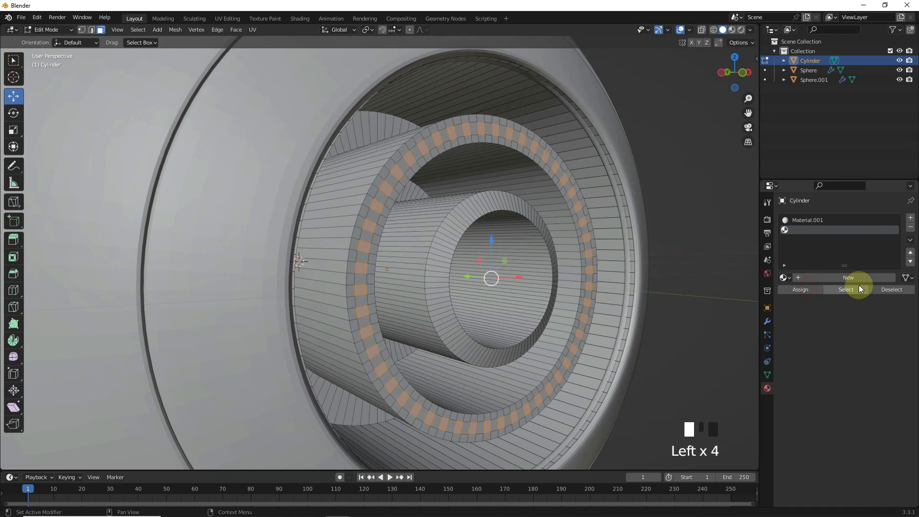
left_click(879, 290)
left_click(853, 289)
left_click(847, 278)
left_click(831, 278)
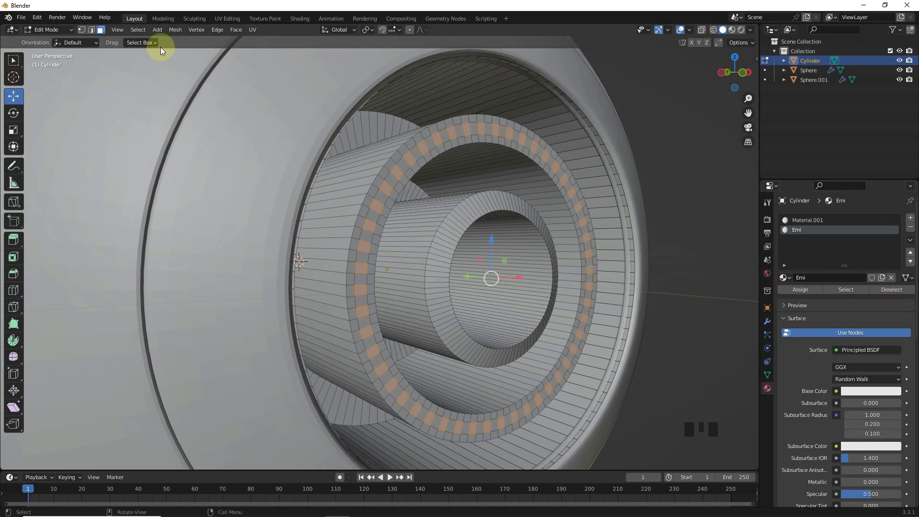
Bevel the outer and inner front edge loops of the middle tube by about 0.02 m with several segments.
left_click(91, 30)
left_click(416, 166, "alt")
left_click(591, 211, "alt+shift")
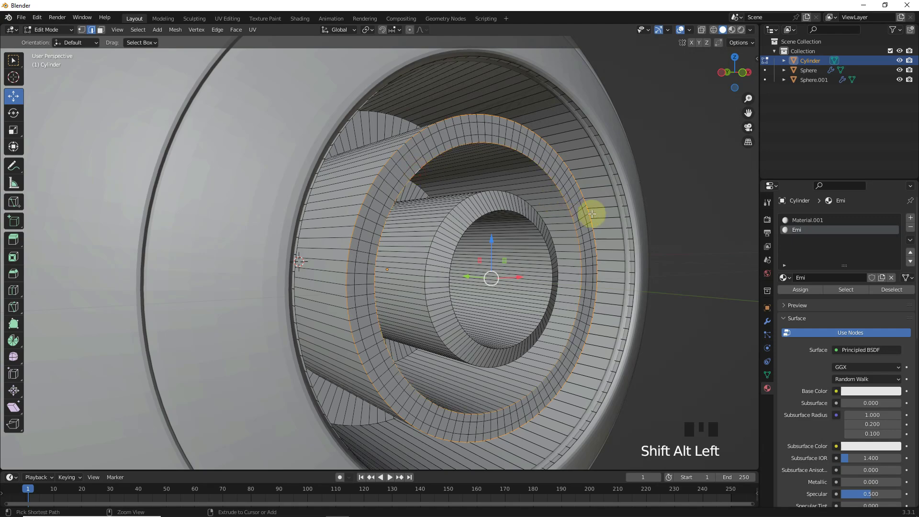
key("ctrl+b")
scroll(606, 214, "up", 2)
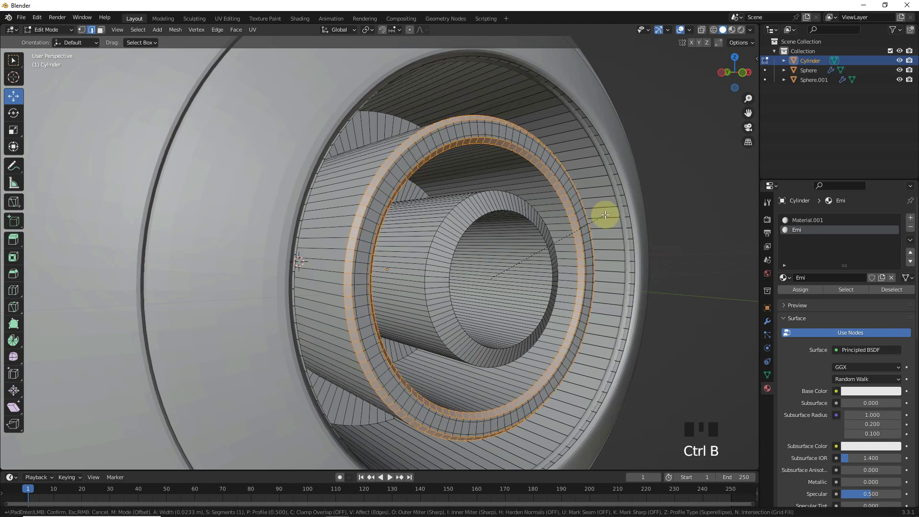
left_click(604, 214)
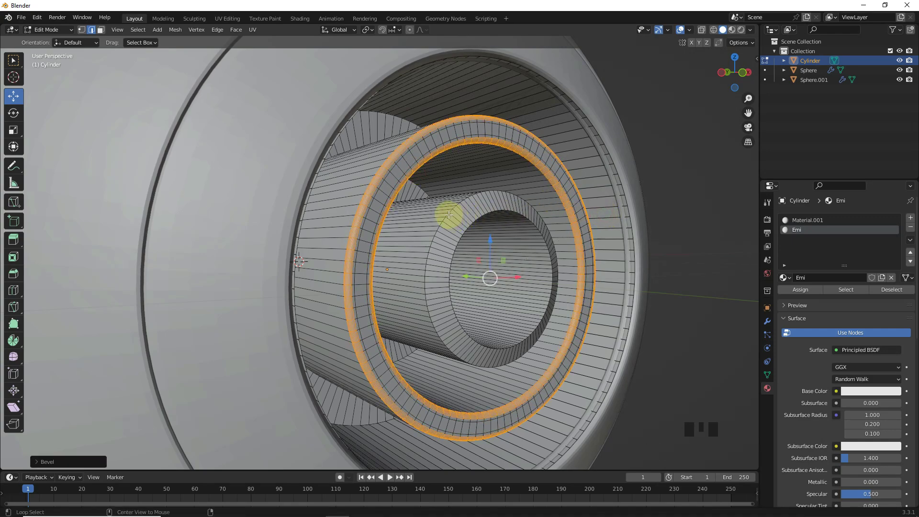
Bevel both front edge loops of the inner tube by about 0.045 m with 8 segments to round its rim.
left_click(464, 228, "alt")
left_click(551, 247, "alt+shift")
key("ctrl+b")
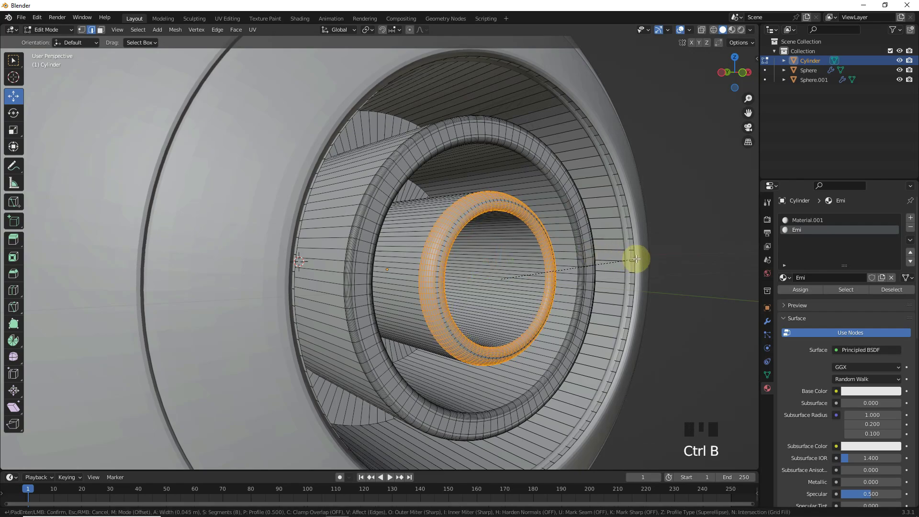
left_click(637, 259)
Inset the recessed central disc face at the bottom of the inner tube slightly.
middle_click_drag(638, 261, 607, 260)
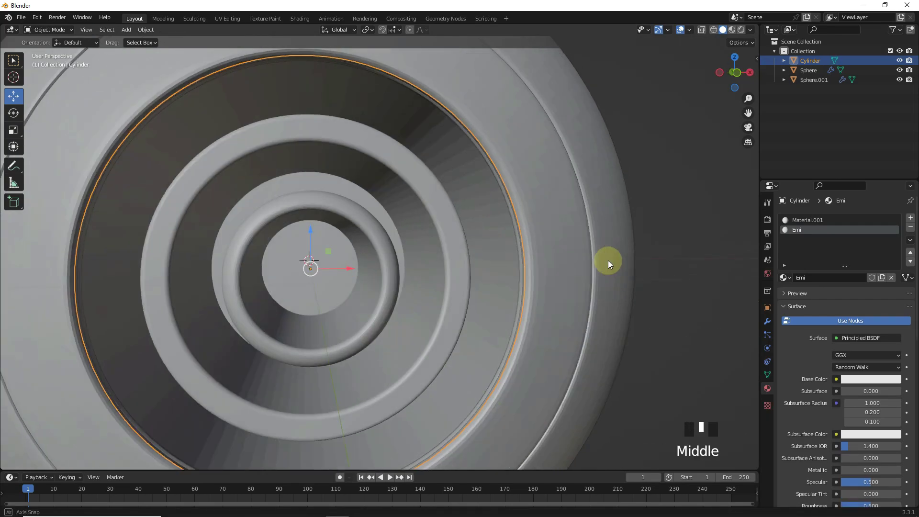
left_click(327, 260)
left_click(277, 219)
left_click(313, 263)
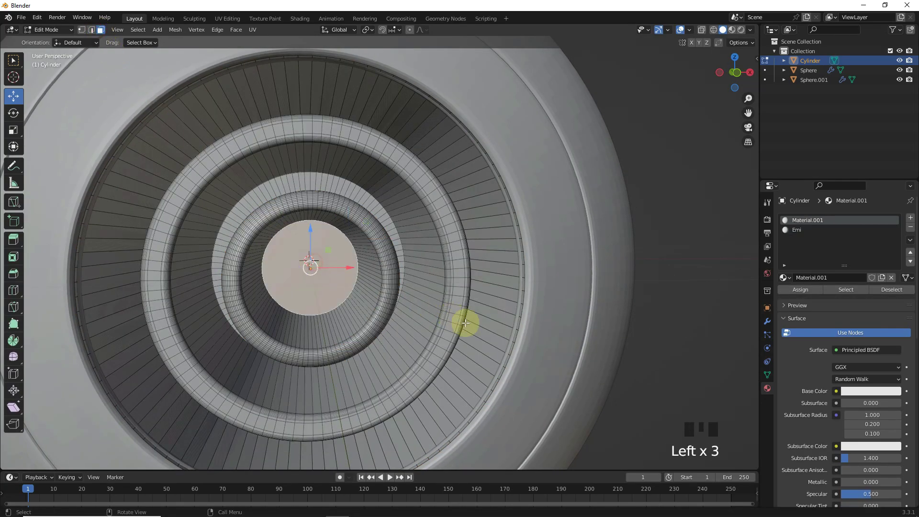
key("i")
left_click(483, 330)
Duplicate the inset central face in place and separate the copy into its own object.
key("shift+d")
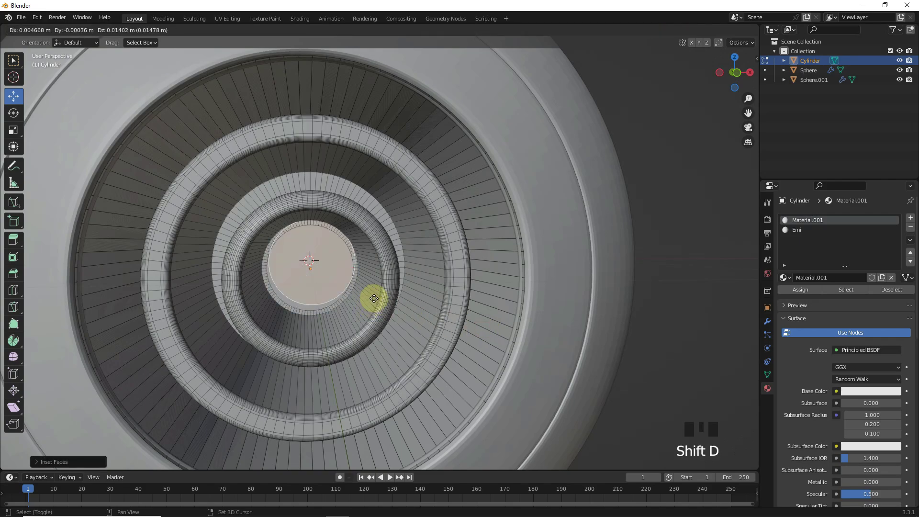
right_click(364, 318)
key("p")
left_click(363, 313)
key("Tab")
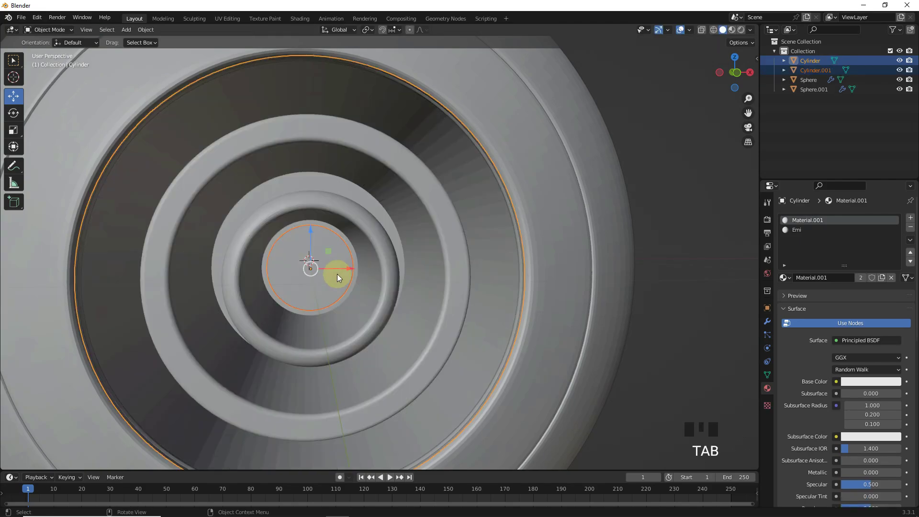
Extrude the separated central disc forward inside the inner tube.
left_click(809, 72)
key("Tab")
middle_click_drag(349, 266, 488, 307)
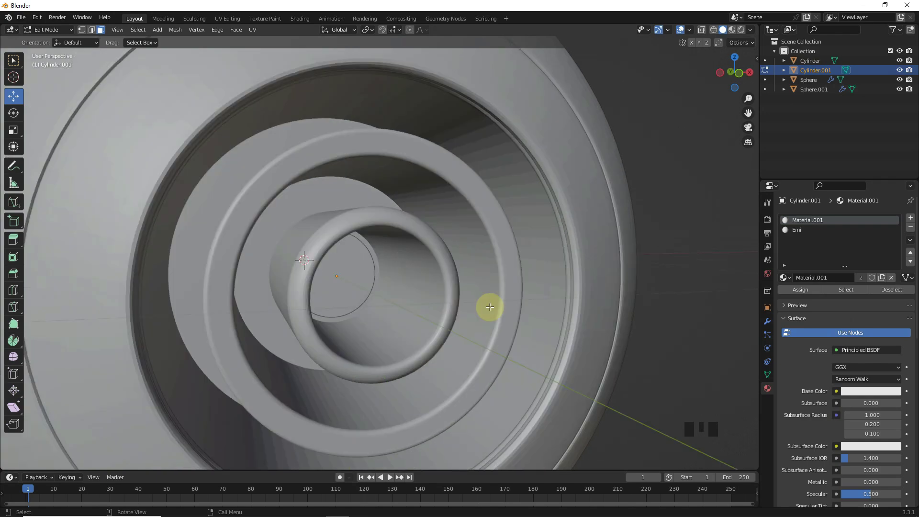
key("e")
left_click(467, 325)
Bevel the extruded front face with 8 segments into a rounded dome and shift it slightly forward along the Y axis.
key("ctrl+b")
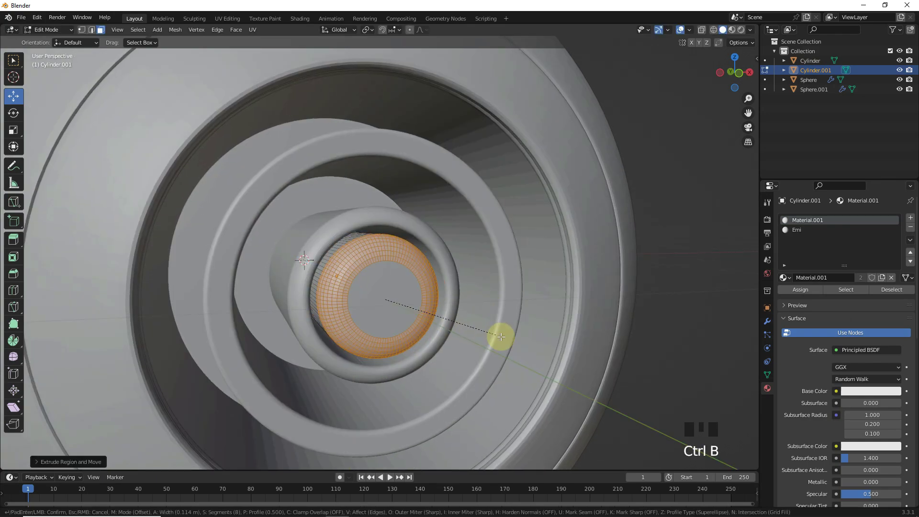
left_click(514, 325)
middle_click_drag(514, 325, 472, 322)
left_click(468, 320)
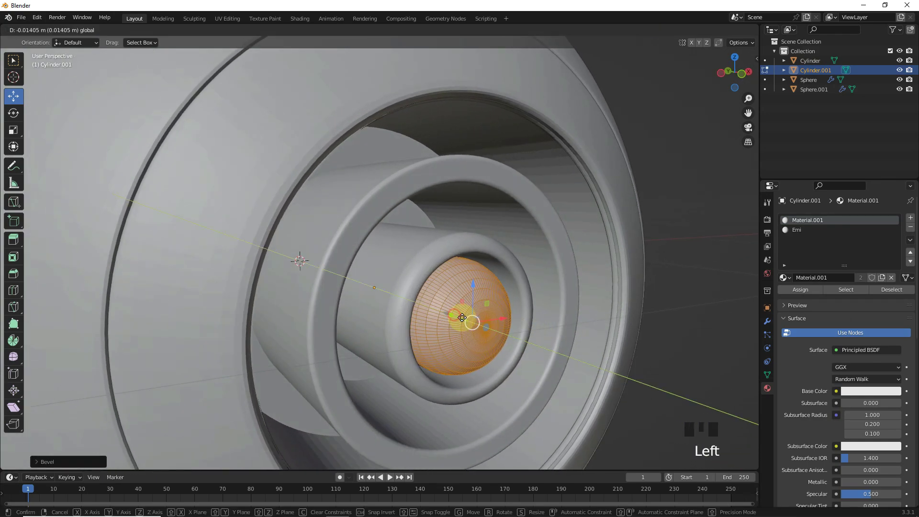
Apply smooth shading to the domed centre object.
key("Tab")
left_click(146, 30)
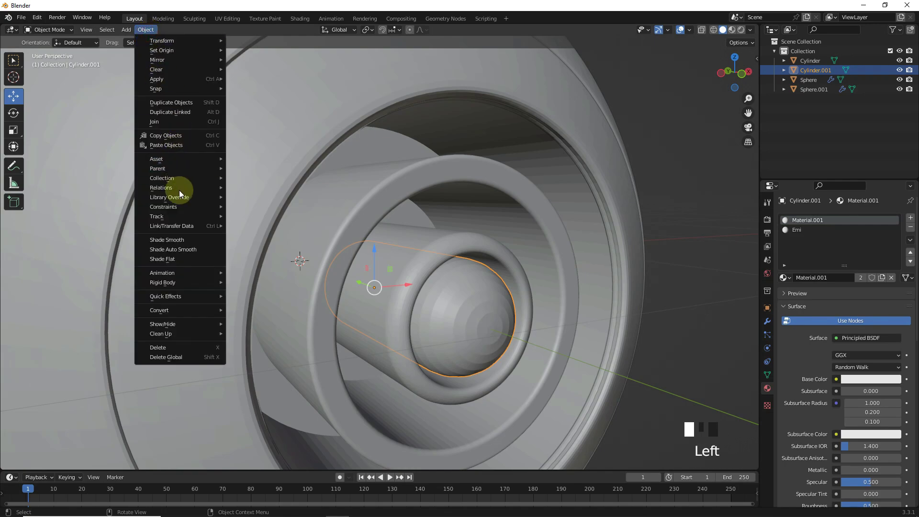
left_click(190, 241)
Scale up the main cylinder's outermost front edge loop slightly so it meets the surrounding opening.
left_click(562, 170)
key("Tab")
left_click(550, 129)
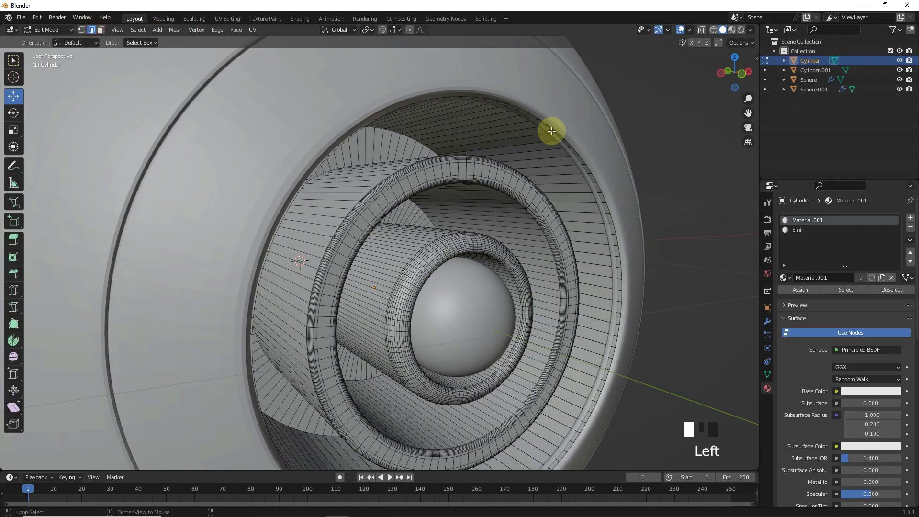
left_click(574, 143, "alt")
scroll(603, 199, "down", 3)
key("s")
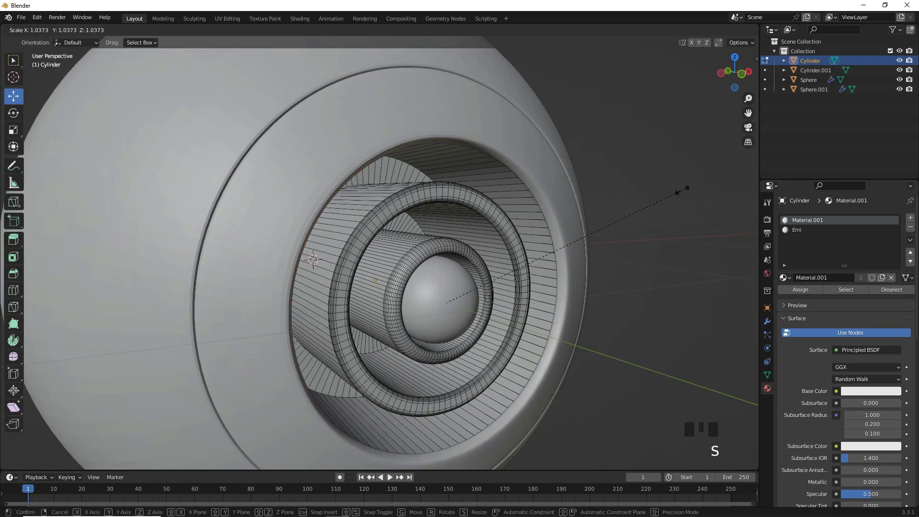
left_click(663, 216)
key("Tab")
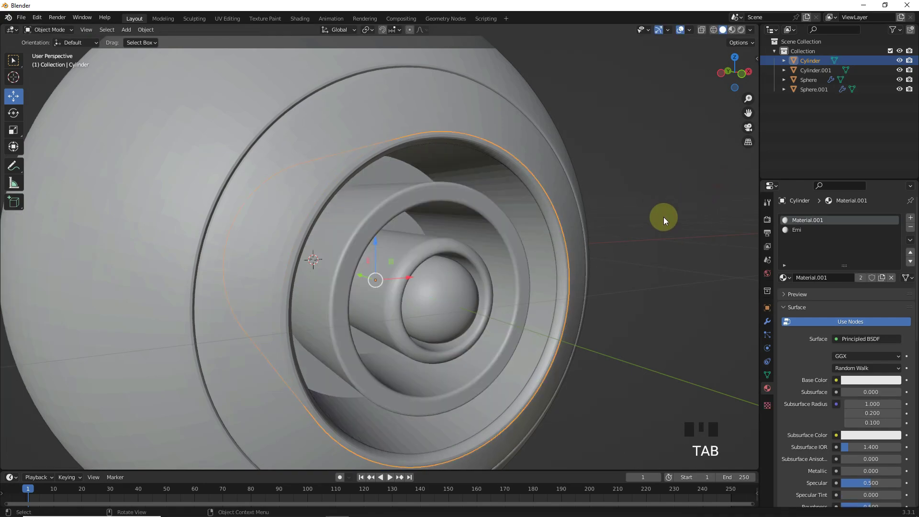
Add a new cylinder at the centre of the sphere and scale it down to slightly larger than the front opening.
key("KP_1")
left_click(373, 228)
key("shift+a")
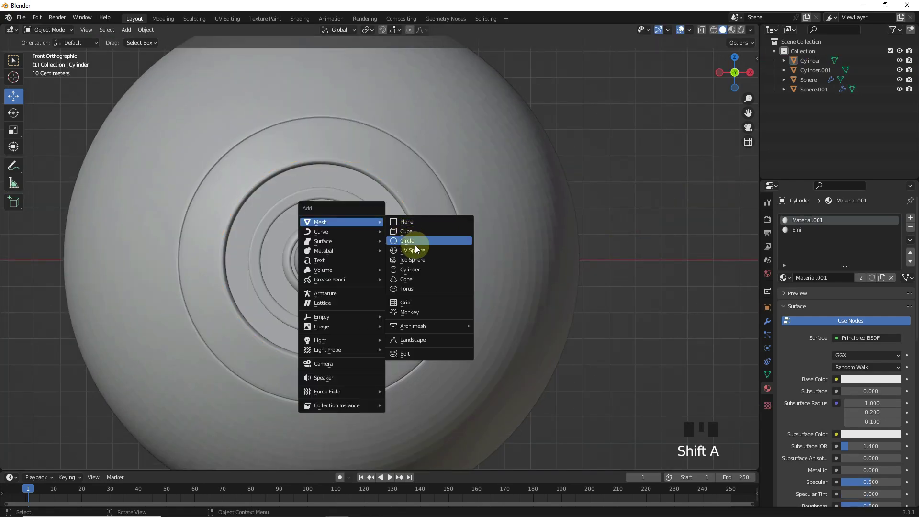
left_click(411, 270)
key("s")
left_click(412, 310)
Rotate the new cylinder around the X axis so its round face points forward, and move it out in front along Y.
key("r")
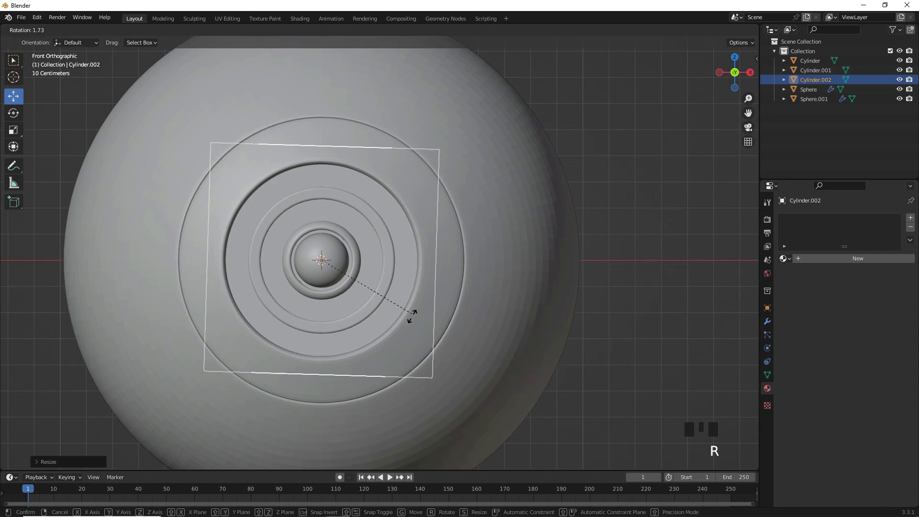
key("x")
left_click(416, 363)
middle_click_drag(416, 362, 328, 246)
left_click_drag(328, 245, 440, 263)
Scale the new cylinder by about 0.84 to fit the front opening and reposition it along the Y axis.
key("KP_1")
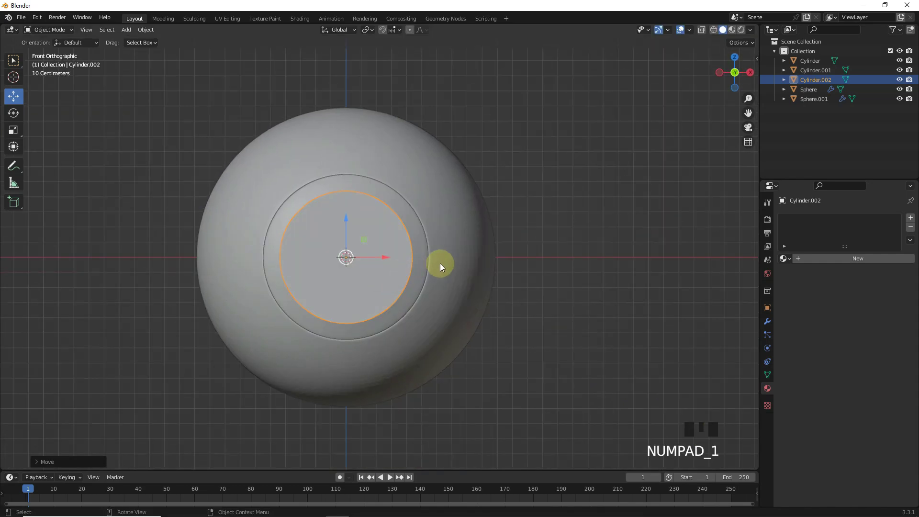
key("s")
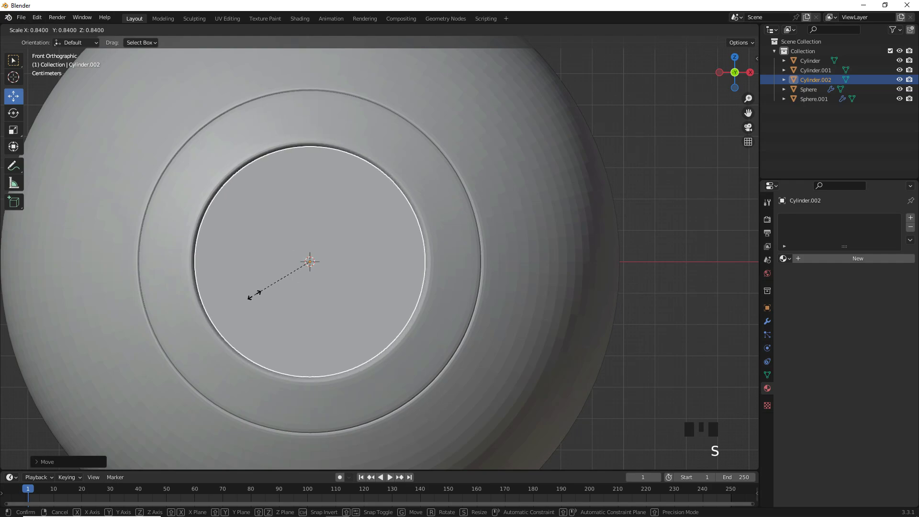
left_click(262, 294)
middle_click_drag(399, 285, 458, 304)
left_click_drag(398, 284, 419, 291)
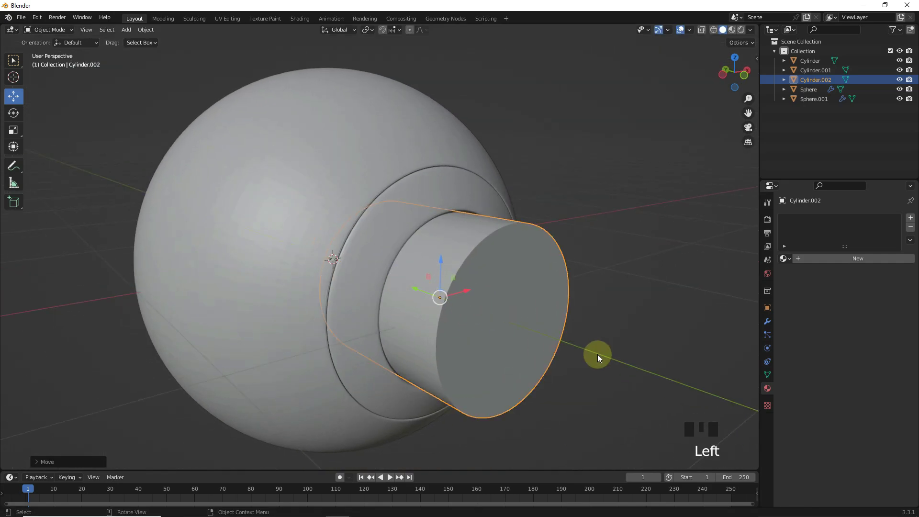
Flatten the new cylinder along the Y axis into a thin disc placed at the mouth of the front opening.
key("s")
key("x")
left_click(426, 294)
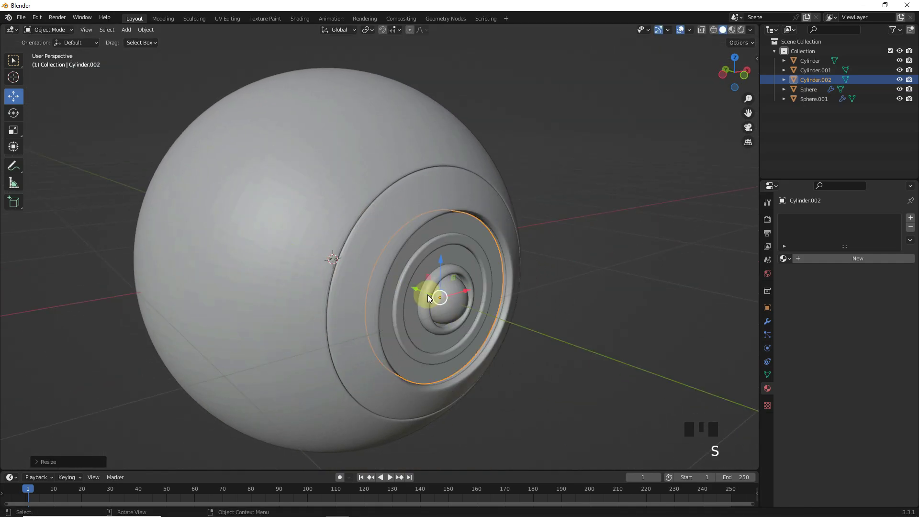
key("s")
key("y")
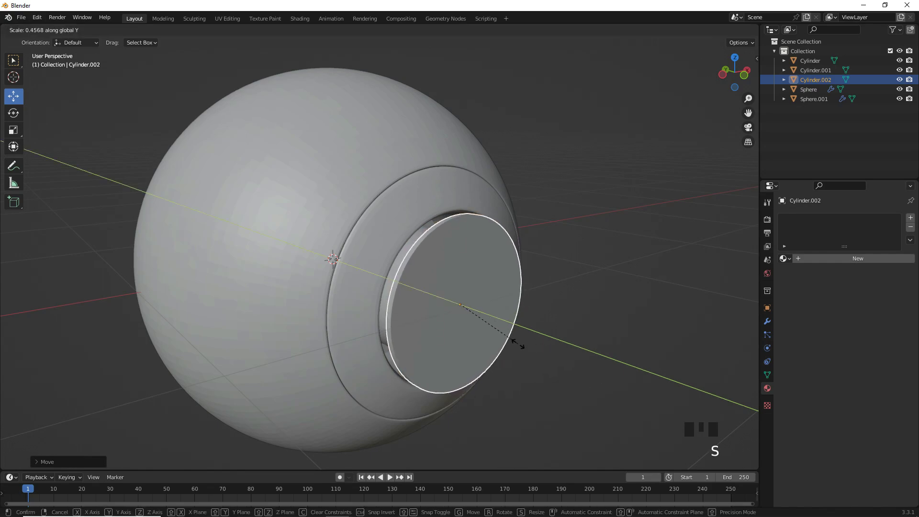
left_click(517, 343)
Apply the thin front disc's transforms and bevel the edge loop around its front rim.
left_click(150, 32)
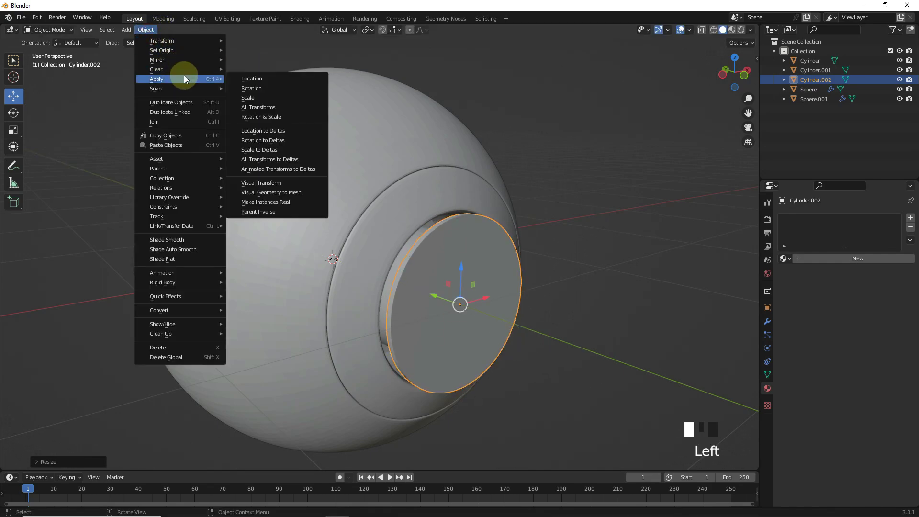
scroll(441, 205, "up", 2)
key("Tab")
left_click(436, 244, "alt")
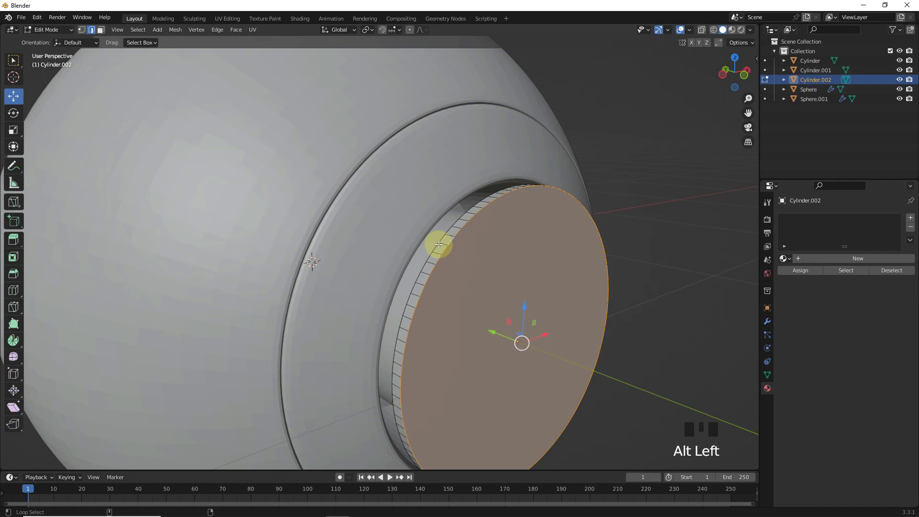
left_click(588, 277, "alt+shift")
key("ctrl+b")
left_click(644, 278)
key("Tab")
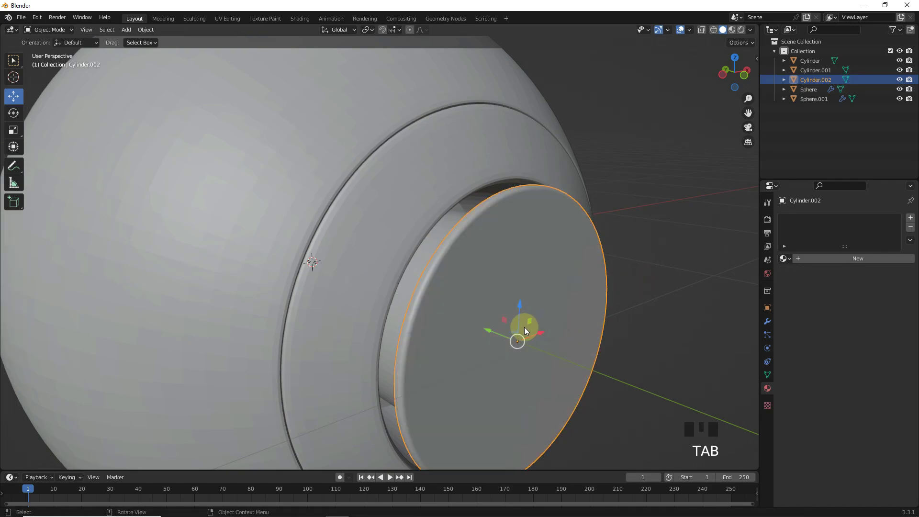
Hide the front disc and enlarge the lens cylinder's outermost front edge loop around the recess mouth.
left_click(478, 322)
left_click(533, 268)
key("h")
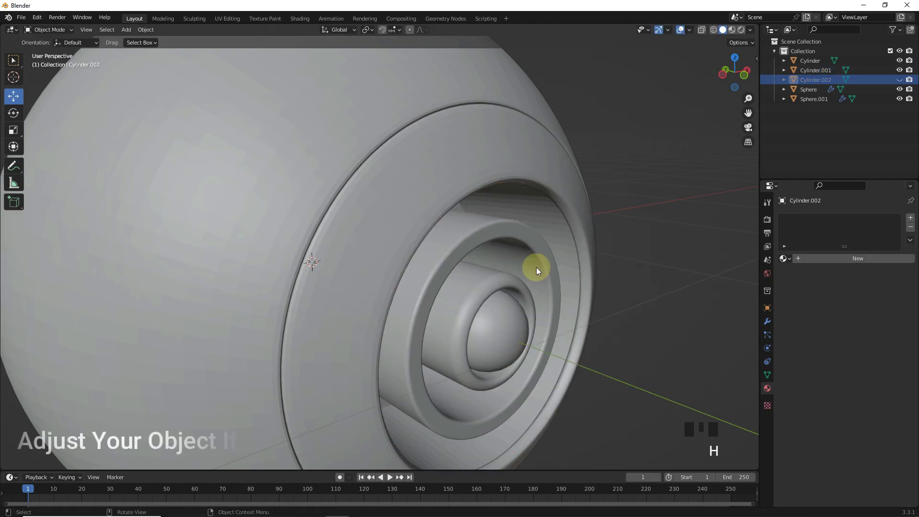
left_click(537, 268)
left_click_drag(381, 289, 373, 286)
key("ctrl+z")
left_click(496, 329, "shift")
left_click(570, 241)
key("Tab")
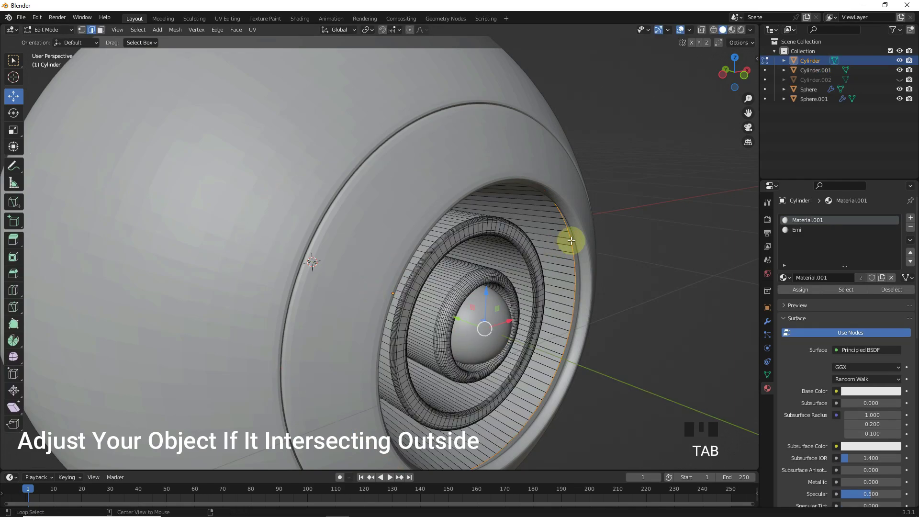
key("s")
left_click(675, 268)
key("Tab")
Show the front disc again and adjust the lens parts along the Y axis in a wireframe side view.
left_click(898, 80)
left_click(555, 259)
key("KP_3")
left_click(713, 30)
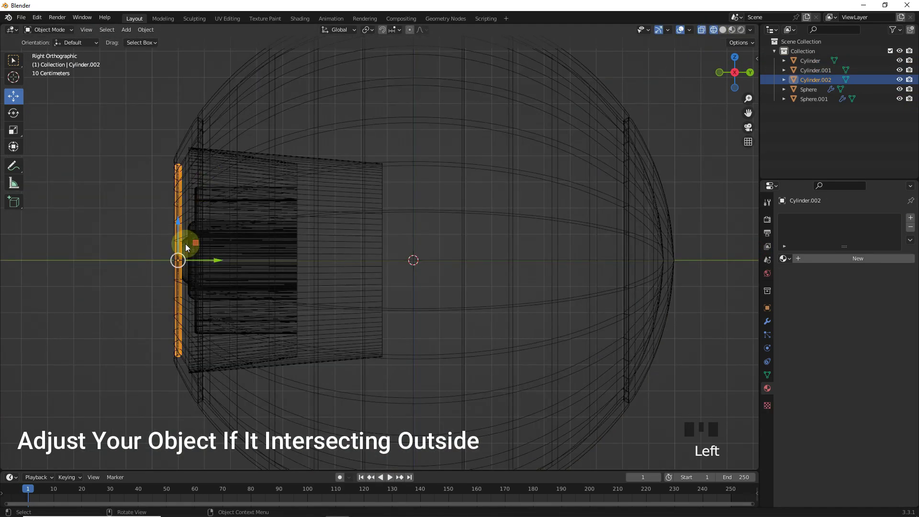
scroll(185, 243, "up", 4)
middle_click_drag(185, 243, 289, 227, "shift")
left_click(289, 271)
left_click(288, 272)
left_click_drag(533, 261, 547, 260)
scroll(302, 191, "down", 2)
key("shift+z")
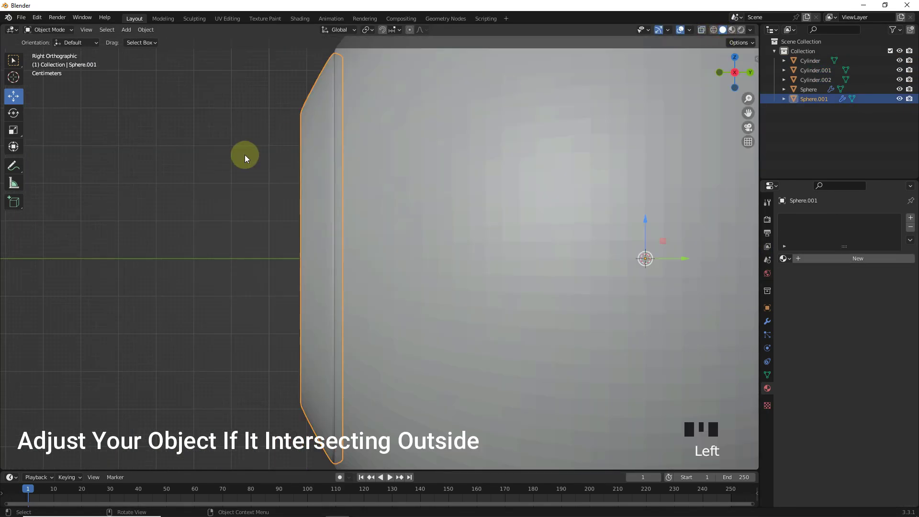
Shift the front disc slightly along Y to seat it in the mouth of the front opening.
left_click(304, 201)
middle_click_drag(337, 258, 503, 267)
key("h")
key("ctrl+z")
scroll(510, 255, "down", 2)
left_click_drag(355, 258, 359, 256)
middle_click_drag(359, 256, 648, 279)
scroll(648, 279, "down", 2)
Add a centred loop cut around the raised front ring and bevel it to a width of about 0.0082 m.
left_click(406, 165)
key("Tab")
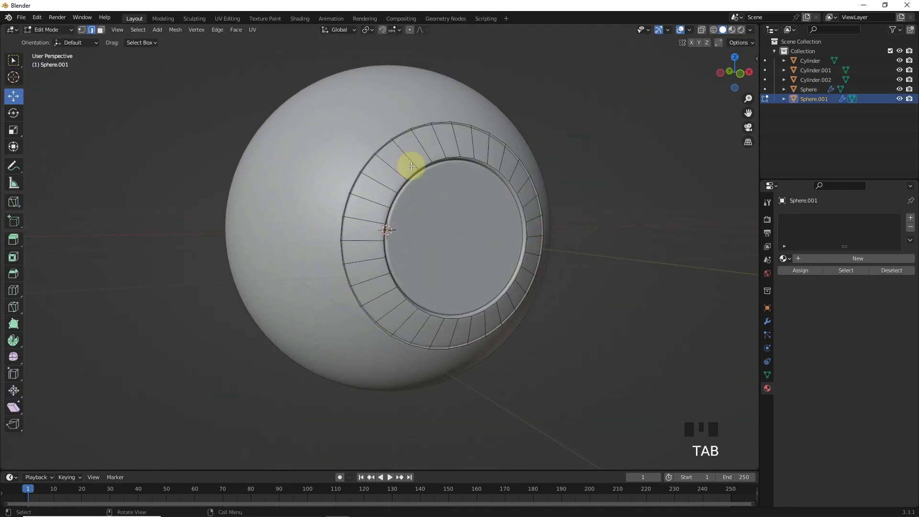
key("ctrl+r")
left_click(405, 165)
left_click(404, 166)
key("ctrl+b")
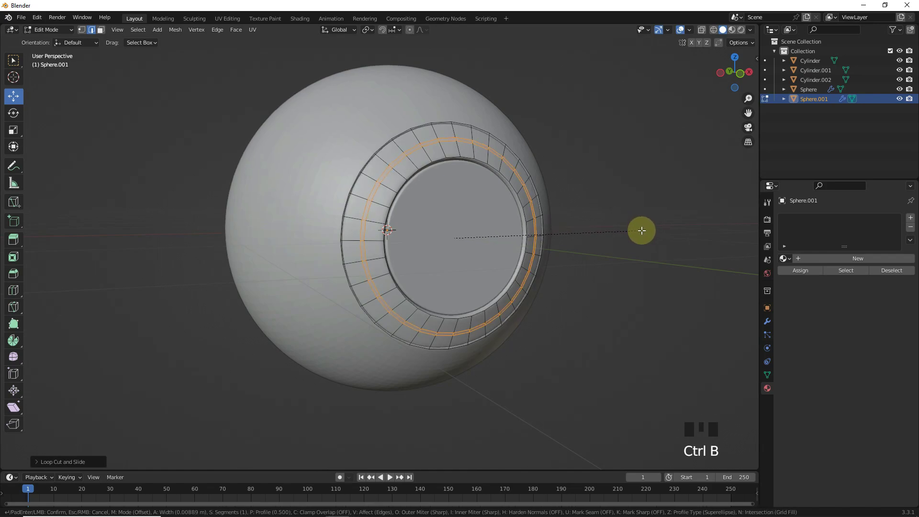
left_click(420, 322)
left_click(72, 461)
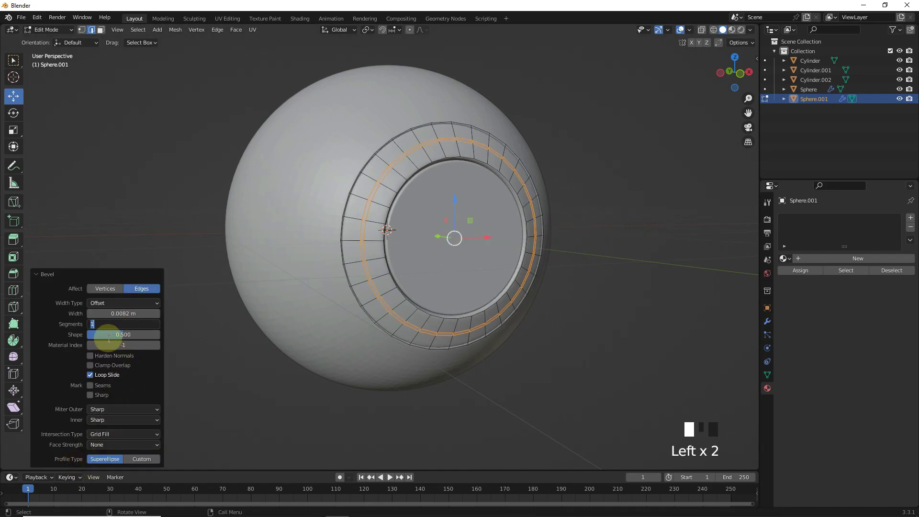
left_click(73, 327)
Move the front ring's bevelled edge loops slightly inward along the Y axis to shape a shallow groove.
middle_click_drag(490, 198, 518, 220)
scroll(518, 221, "up", 1)
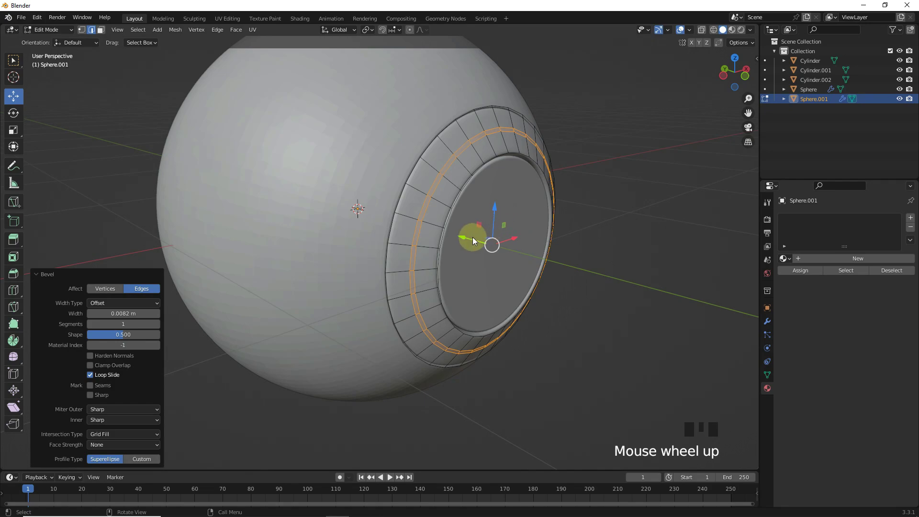
left_click_drag(472, 237, 467, 236)
key("Tab")
left_click(661, 207)
Bevel the main sphere's horizontal middle edge loop by about 0.0338 m and delete the resulting strip of faces.
middle_click_drag(661, 207, 550, 232)
key("KP_1")
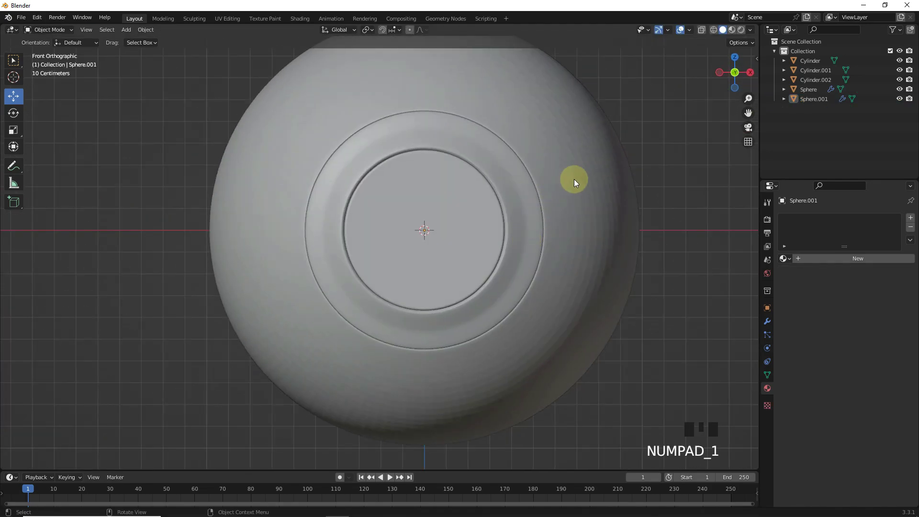
left_click(577, 180)
key("Tab")
scroll(500, 193, "down", 2)
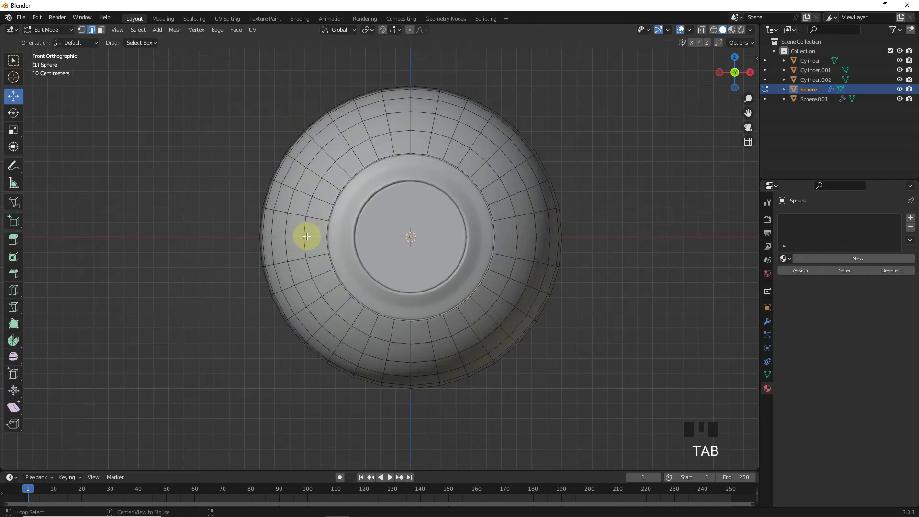
key("ctrl+b")
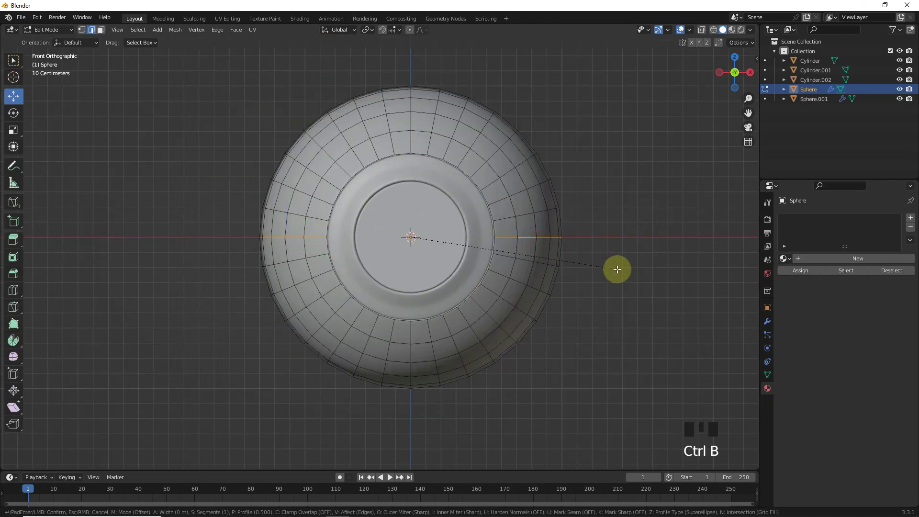
left_click(665, 297)
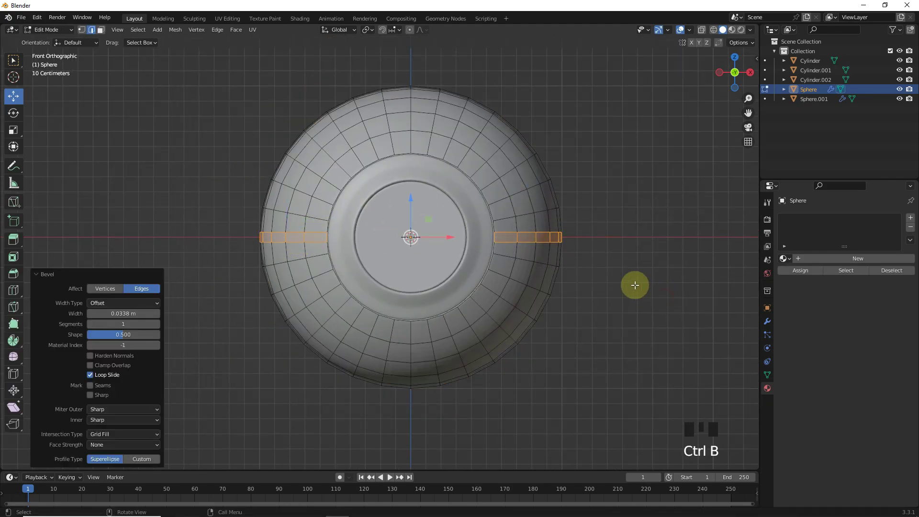
key("Delete")
left_click(634, 285)
key("Tab")
scroll(599, 263, "up", 3)
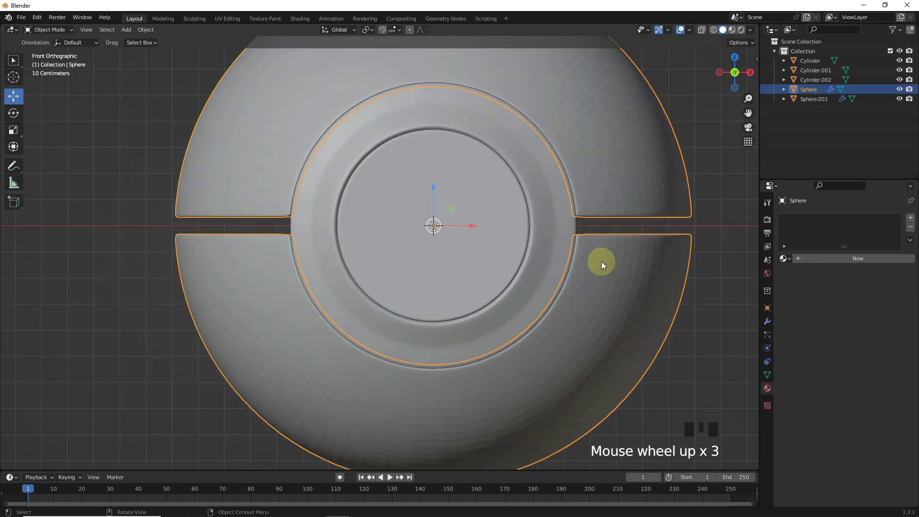
Add loop cuts close to the upper and lower slot edges on both sides of the main sphere and shade it smooth.
key("Tab")
key("ctrl+r")
left_click(289, 210)
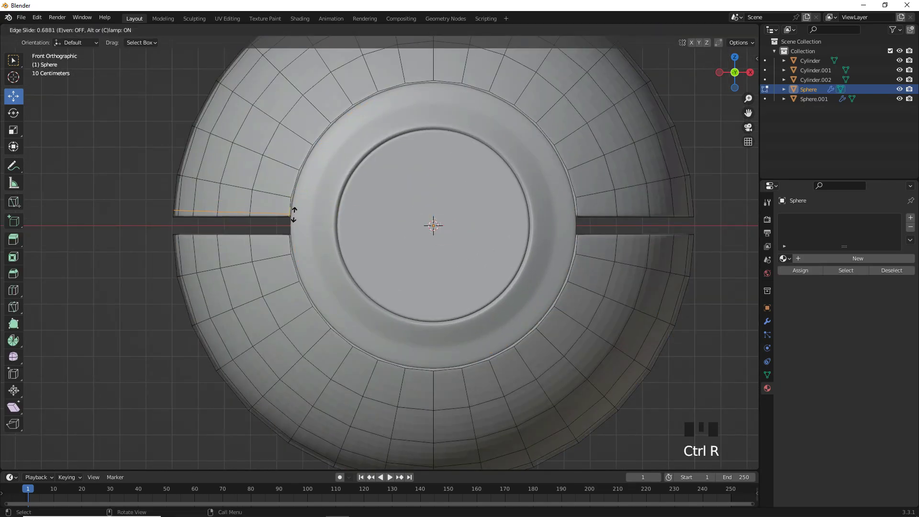
left_click(294, 214)
key("ctrl+r")
left_click(289, 236)
left_click(576, 244)
left_click(576, 238)
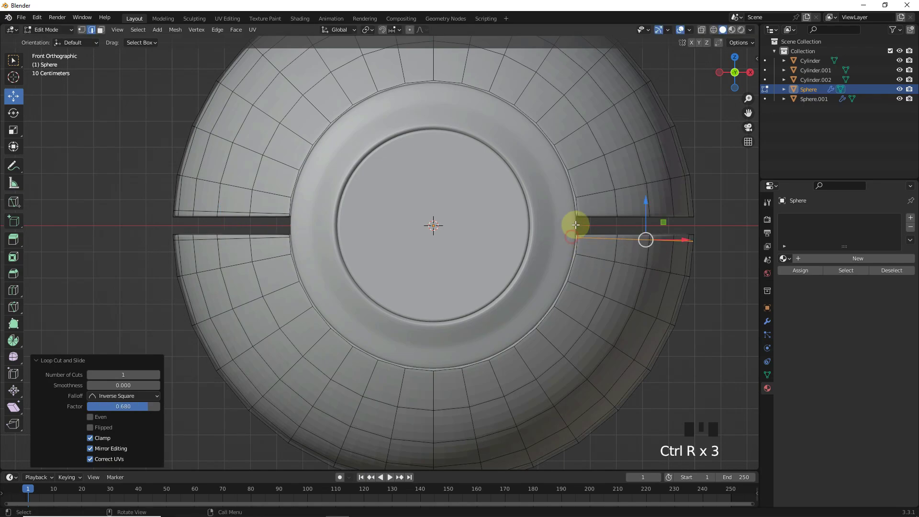
key("ctrl+r")
left_click(577, 209)
left_click(578, 218)
key("Tab")
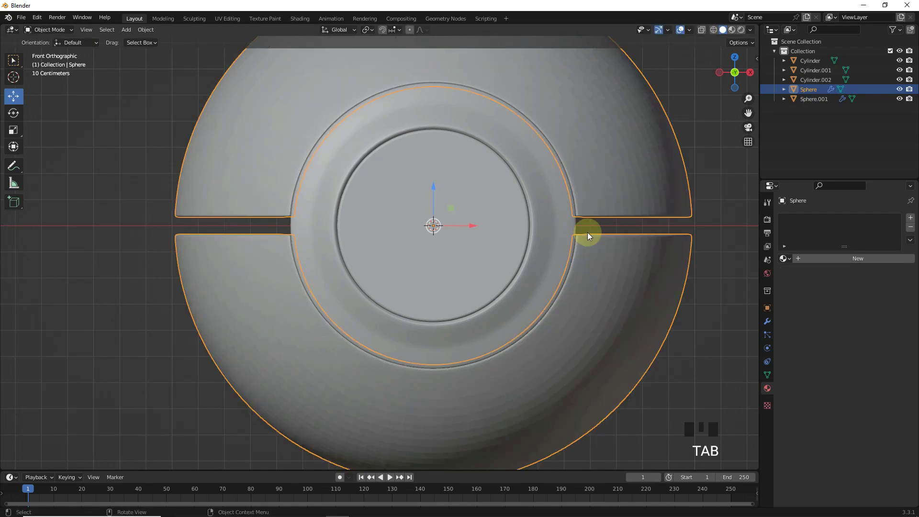
left_click(145, 30)
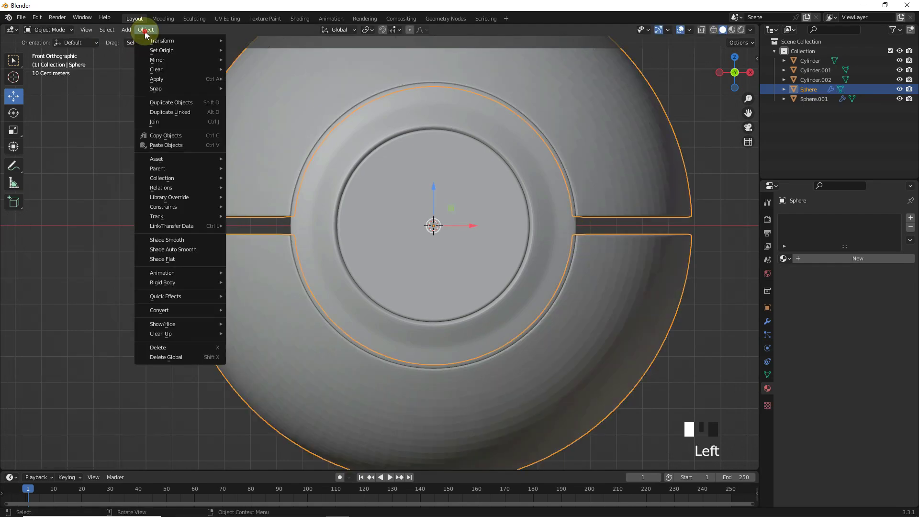
left_click(167, 239)
Select three separate face strips running front to back across the upper half of the main sphere.
middle_click_drag(168, 238, 243, 253)
key("Tab")
left_click(101, 30)
left_click(403, 273, "ctrl")
middle_click_drag(404, 273, 476, 298)
left_click(329, 250, "ctrl")
left_click(289, 298, "shift")
left_click(459, 301, "ctrl")
left_click(289, 318, "ctrl")
Extend the selection with three matching front-to-back face strips across the lower half of the main sphere.
left_click(432, 226, "shift")
left_click(308, 174, "shift")
left_click(410, 357, "shift")
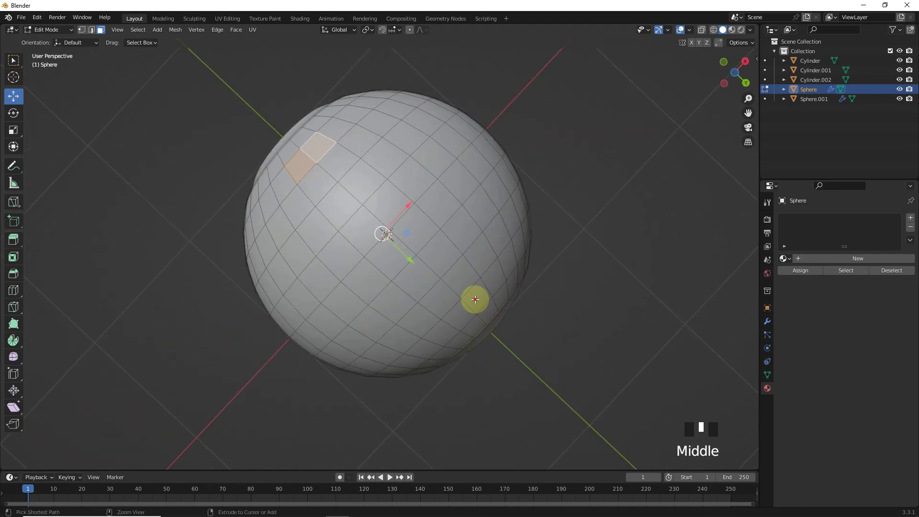
left_click(455, 318, "shift")
left_click(276, 209, "ctrl")
left_click(423, 358, "shift")
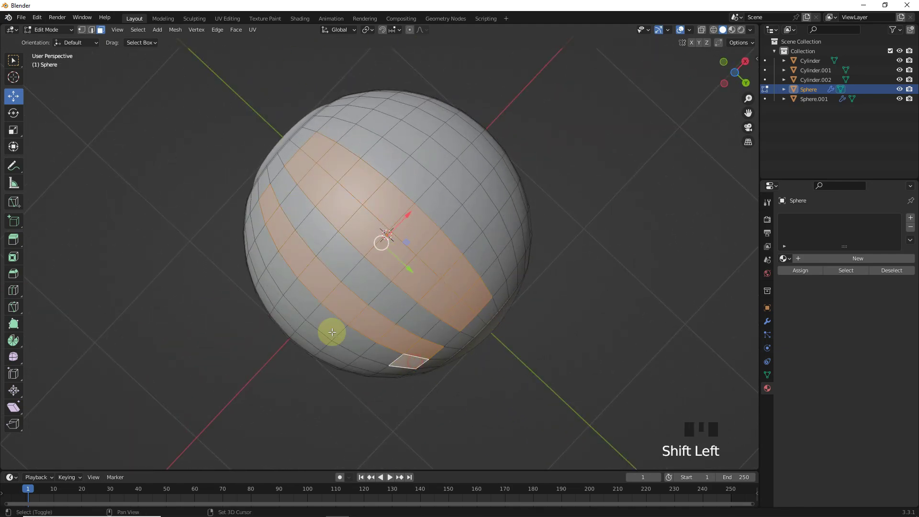
left_click(283, 211, "ctrl")
middle_click_drag(283, 211, 348, 207)
left_click(499, 334, "shift")
left_click(500, 334, "ctrl")
middle_click_drag(499, 334, 455, 343)
left_click(499, 277, "shift")
left_click(302, 207, "ctrl")
middle_click_drag(302, 206, 544, 263)
Set the transform pivot point to Individual Origins in the front view.
key("KP_1")
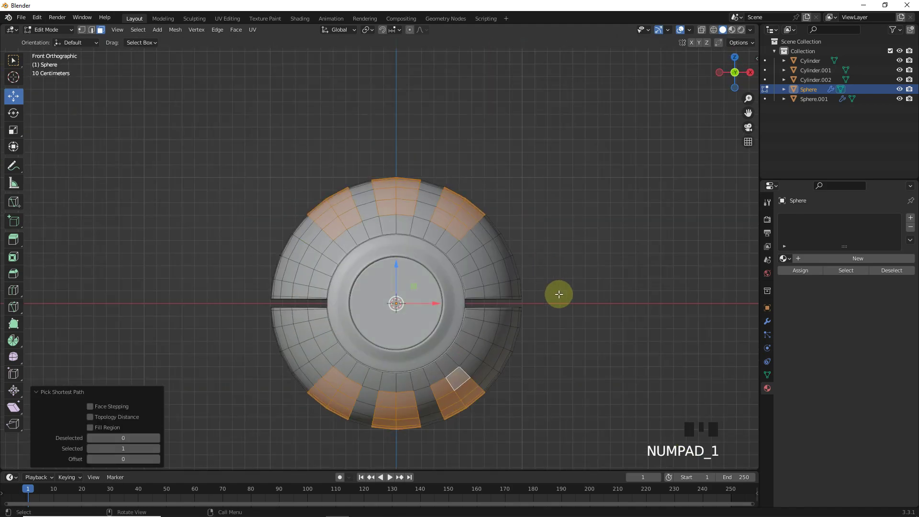
key("period")
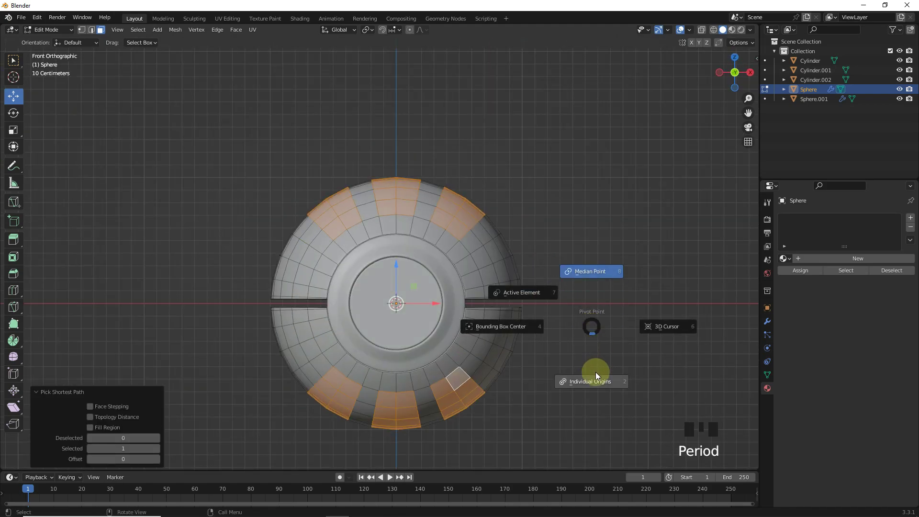
left_click(595, 372)
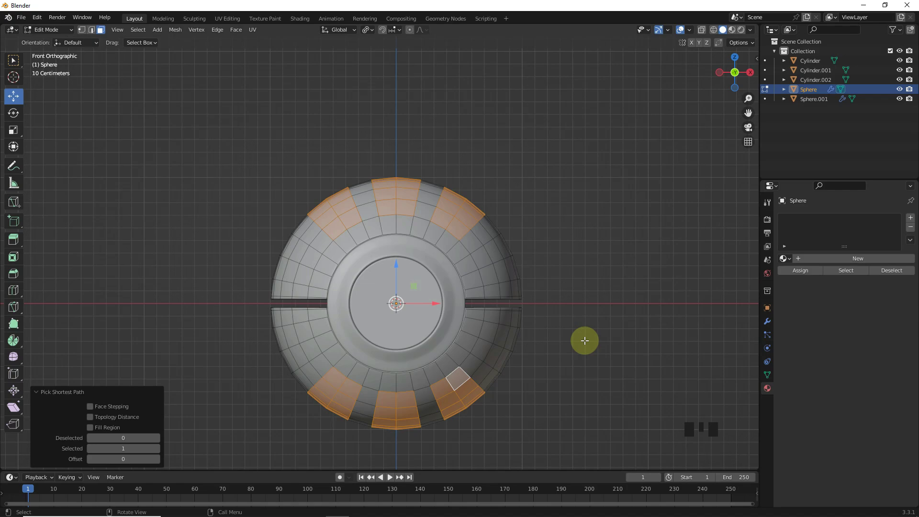
Duplicate the main sphere in place, scale the copy to 0.949 and rotate it around the Y axis.
key("Tab")
key("shift+d")
right_click(643, 258)
key("s")
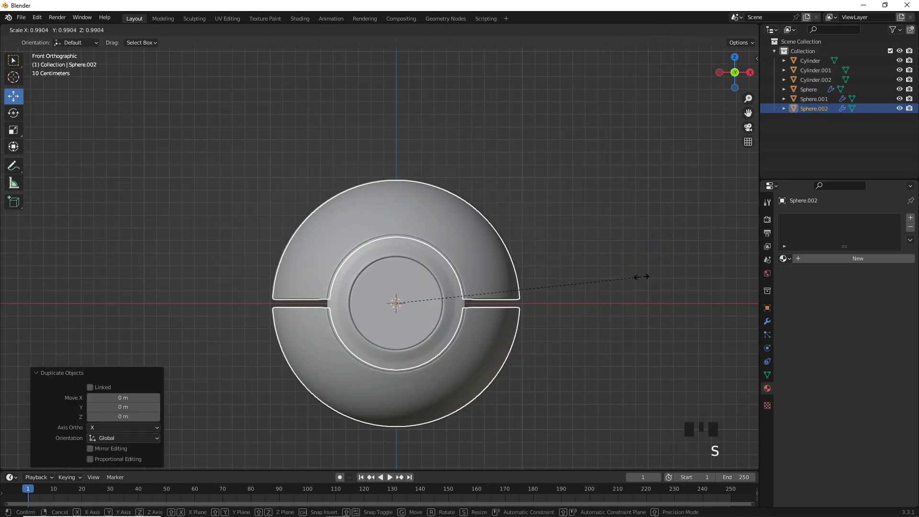
left_click(630, 276)
key("r")
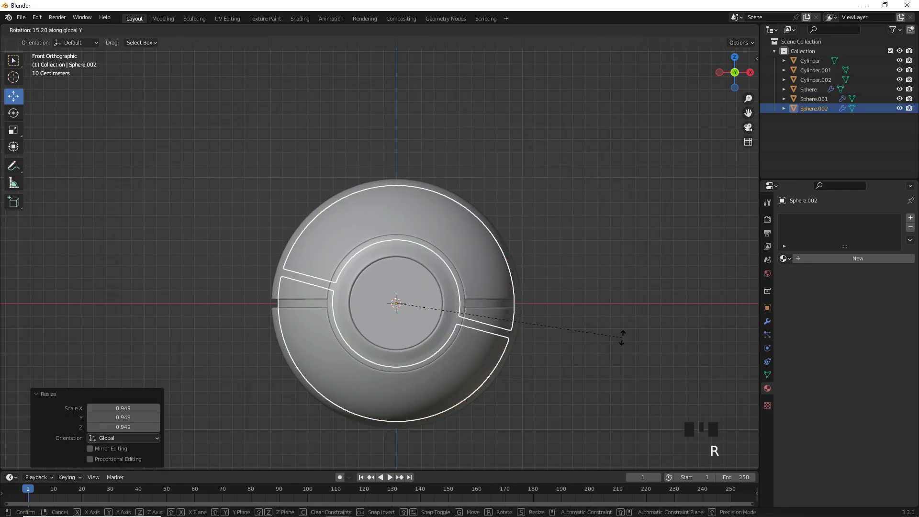
left_click(619, 309)
middle_click_drag(619, 310, 455, 287)
scroll(446, 271, "up", 2)
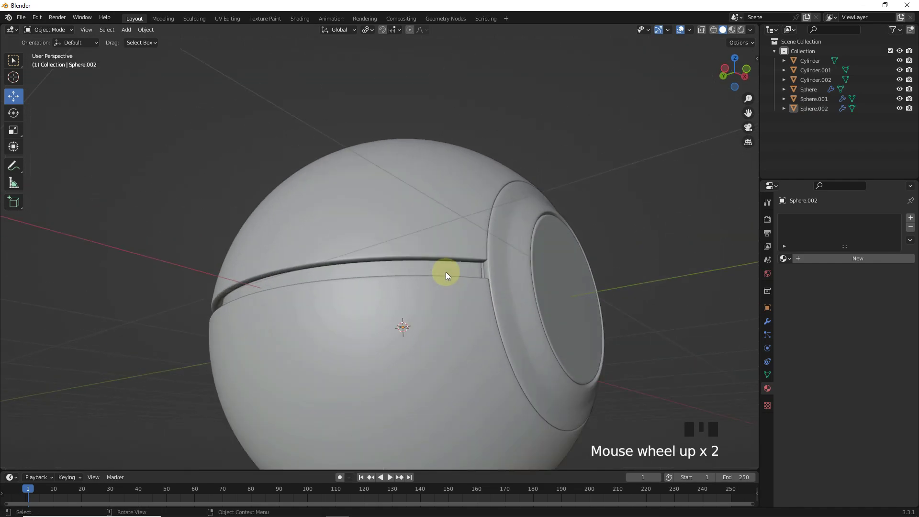
left_click(708, 268)
Extrude the six selected face strips of the original outer sphere outward by about 0.031 m.
key("KP_1")
left_click(498, 246)
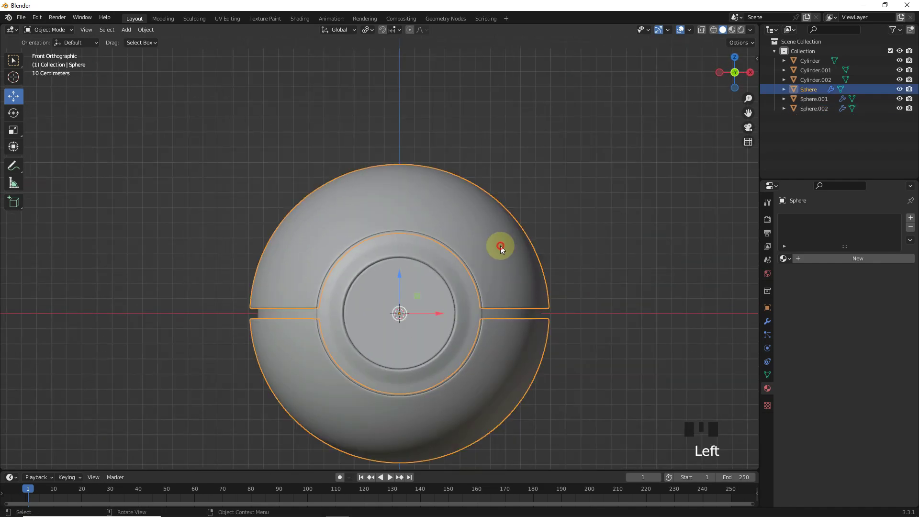
middle_click_drag(498, 246, 556, 234, "shift")
key("Tab")
key("e")
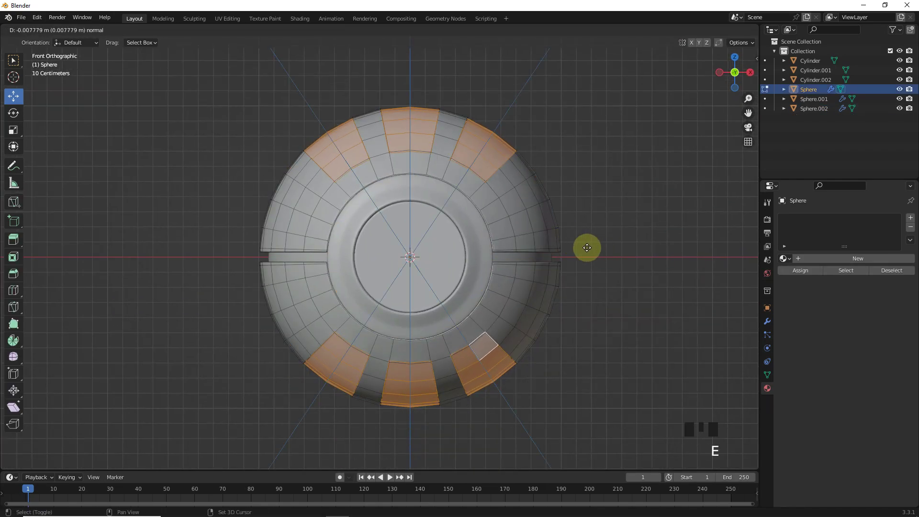
left_click(541, 265)
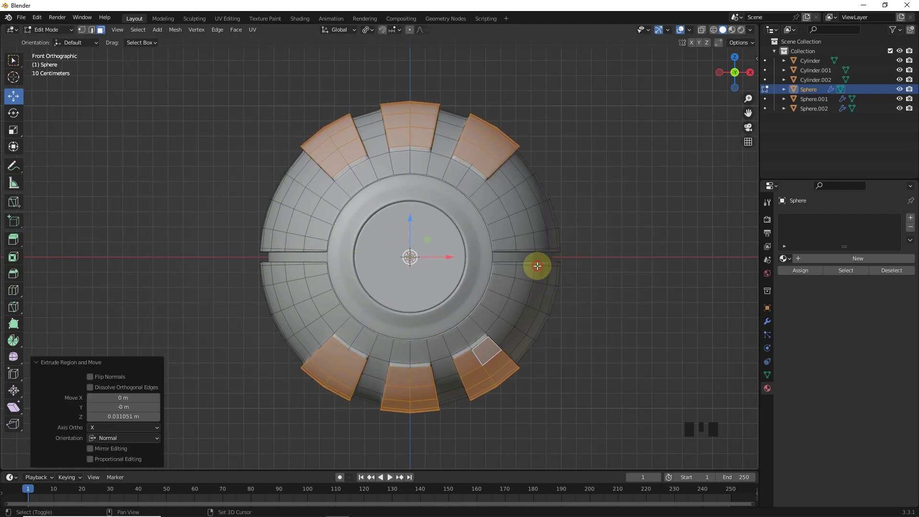
key("Tab")
left_click(593, 276)
Add a plane and lower it about 1.05 m along Z to just beneath the sphere.
middle_click_drag(592, 277, 601, 199)
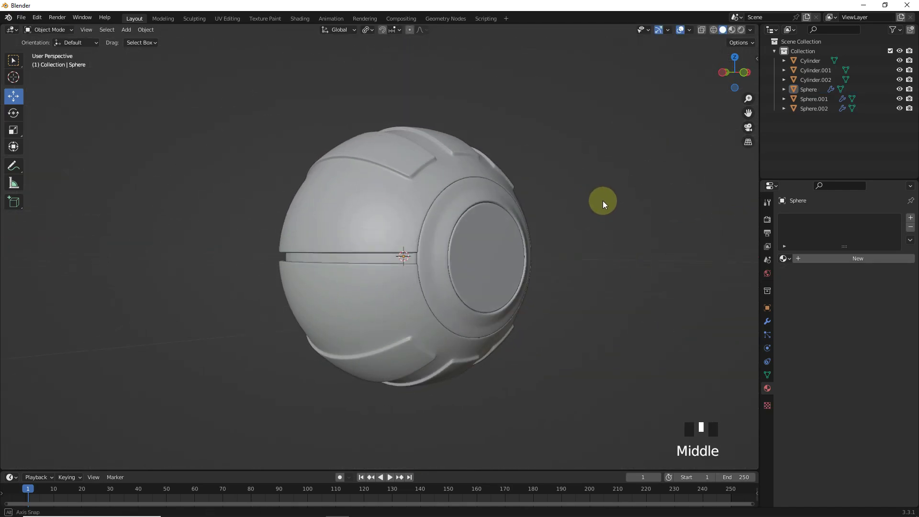
scroll(560, 260, "down", 2)
key("shift+a")
left_click(556, 200)
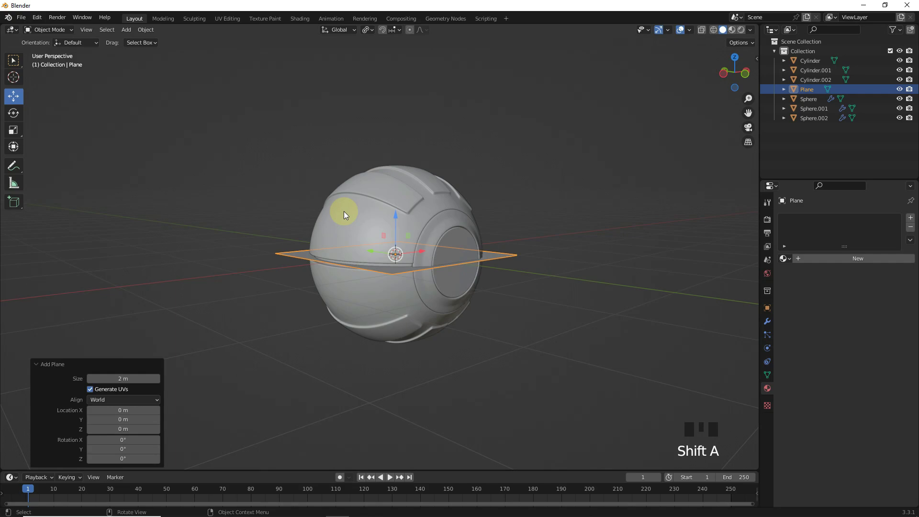
left_click_drag(394, 219, 397, 330)
key("KP_1")
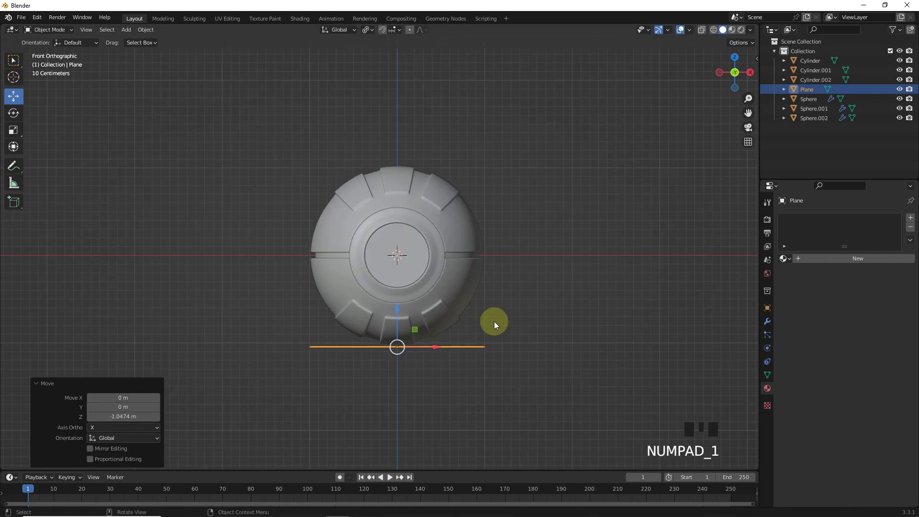
Nudge the plane slightly lower along Z and scale it up by about 8.18 as a ground surface.
left_click(397, 312)
key("s")
left_click(578, 268)
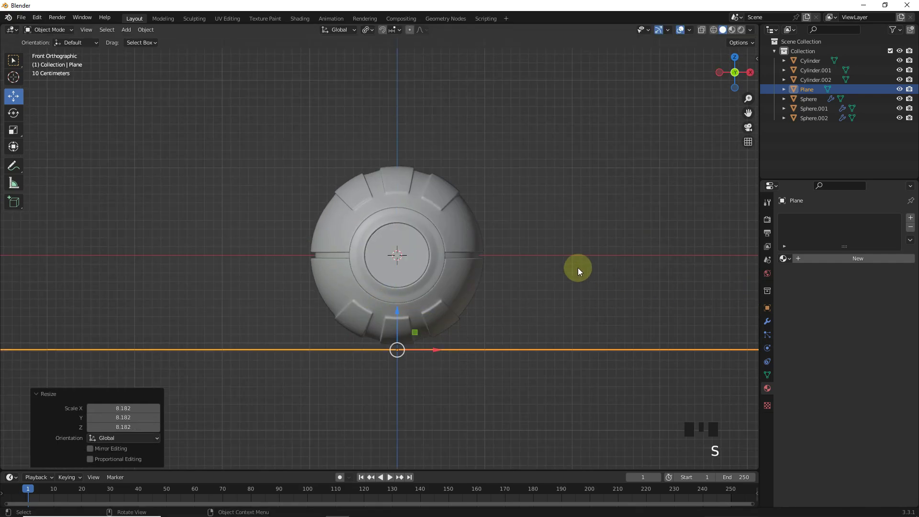
Add another plane, raise it along Z well above the sphere and scale it by about 1.097.
middle_click_drag(578, 268, 524, 226)
key("shift+a")
left_click(518, 190)
left_click_drag(404, 228, 397, 69)
key("s")
left_click(545, 139)
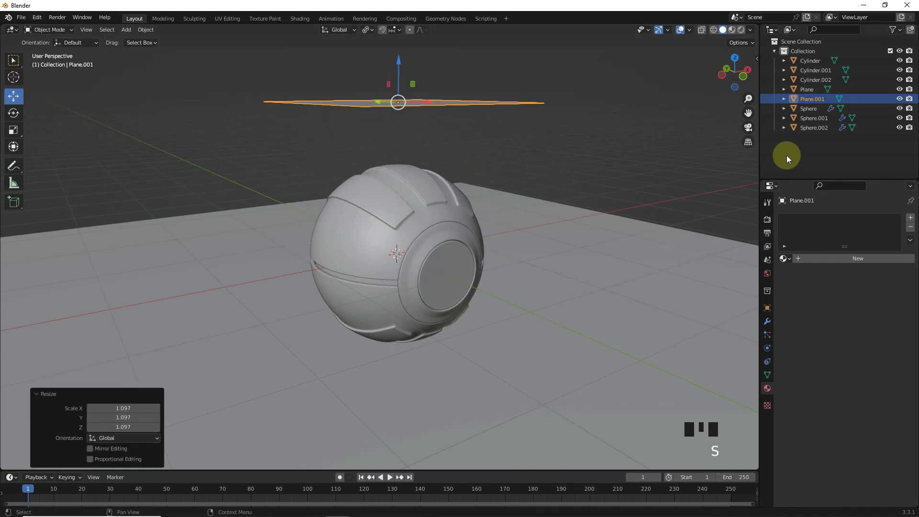
Set the render engine to Cycles with GPU Compute and display the viewport in rendered shading.
left_click(768, 219)
left_click_drag(847, 220, 846, 243)
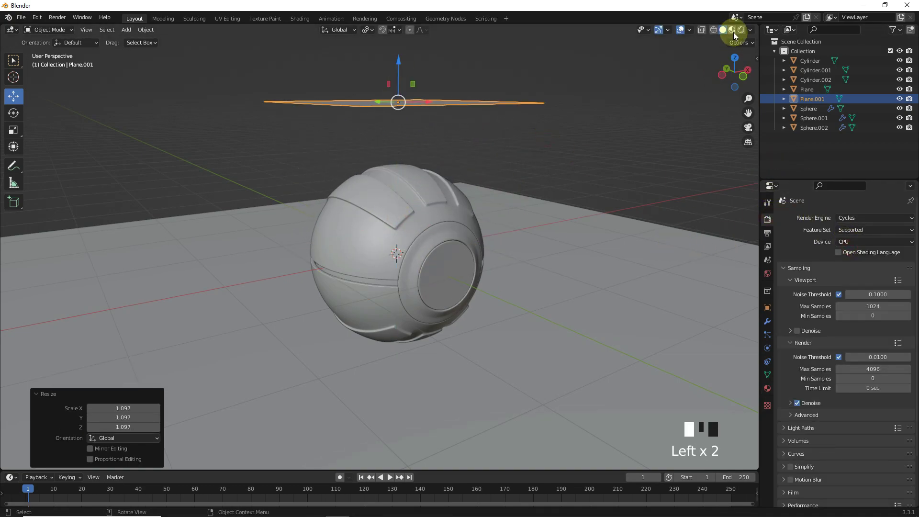
left_click(875, 241)
left_click(875, 254)
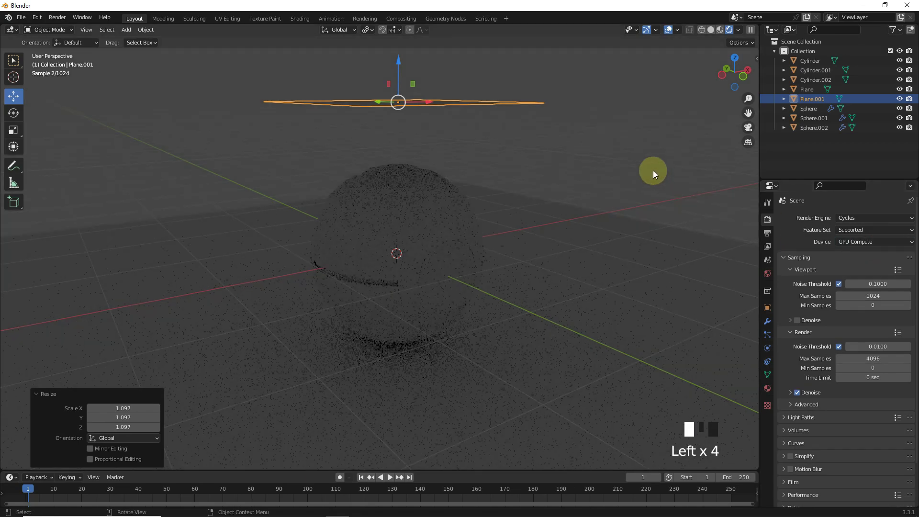
left_click(716, 290)
Give the overhead plane a new material with an Emission surface.
left_click(453, 102)
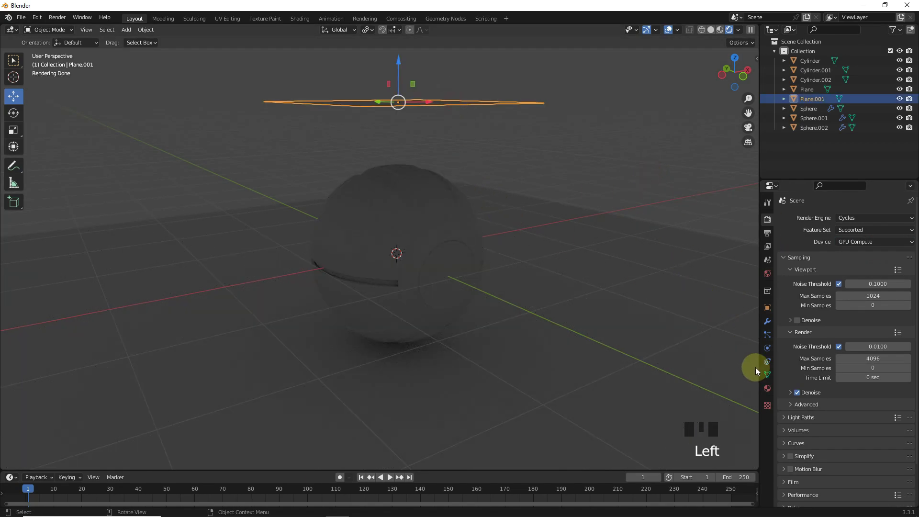
left_click(767, 388)
left_click(839, 259)
left_click(856, 301)
left_click(782, 111)
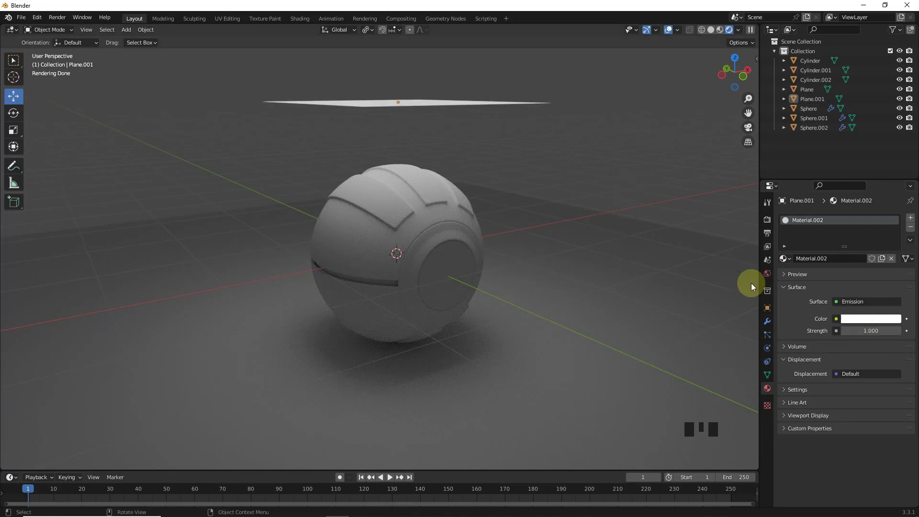
Set the world background colour to black and add a Volume Scatter world volume with density 0.010.
left_click(767, 273)
left_click(880, 277)
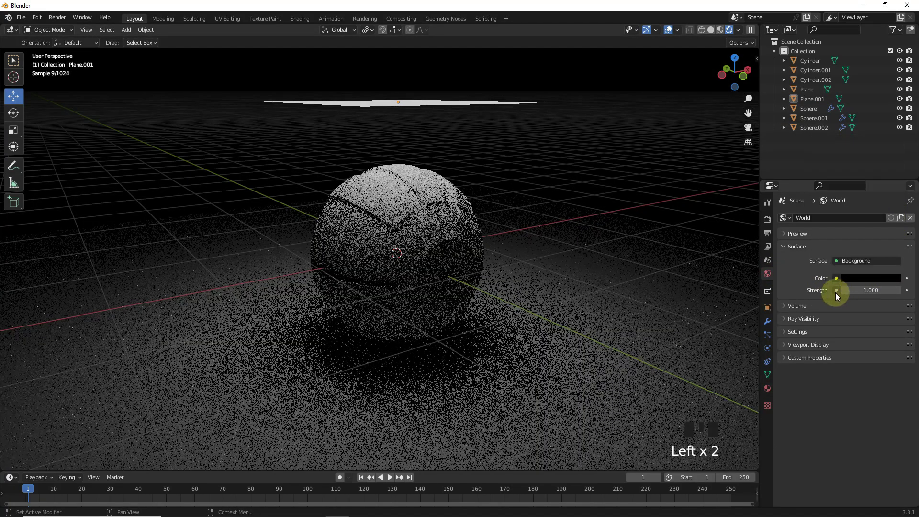
left_click(797, 305)
left_click(856, 320)
left_click(842, 309)
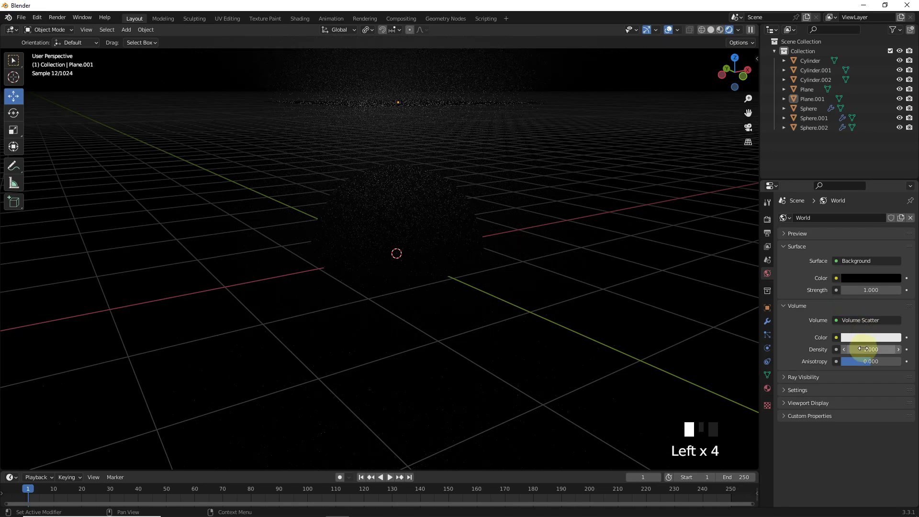
key("Return")
From the top view in solid shading, duplicate the overhead light plane twice, placing one copy diagonally in front on each side of the sphere.
left_click(443, 115)
key("KP_7")
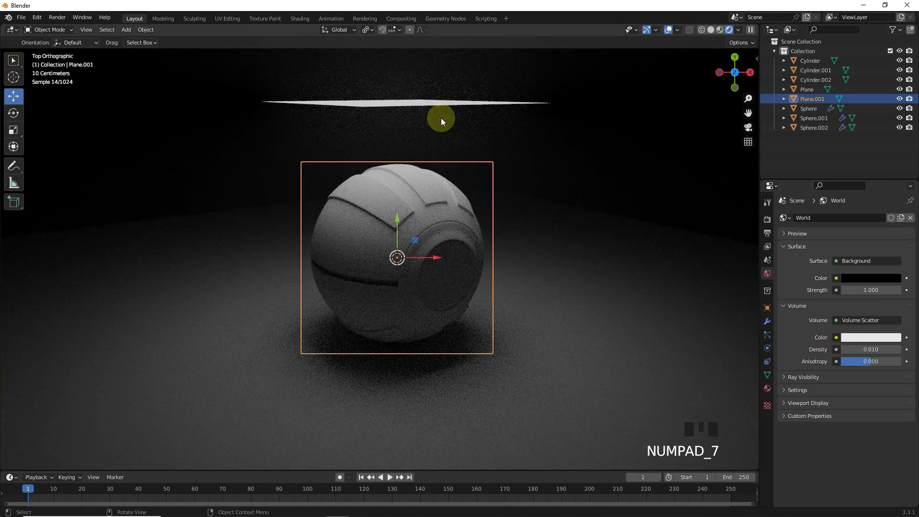
scroll(587, 76, "down", 3)
left_click(710, 32)
key("shift+d")
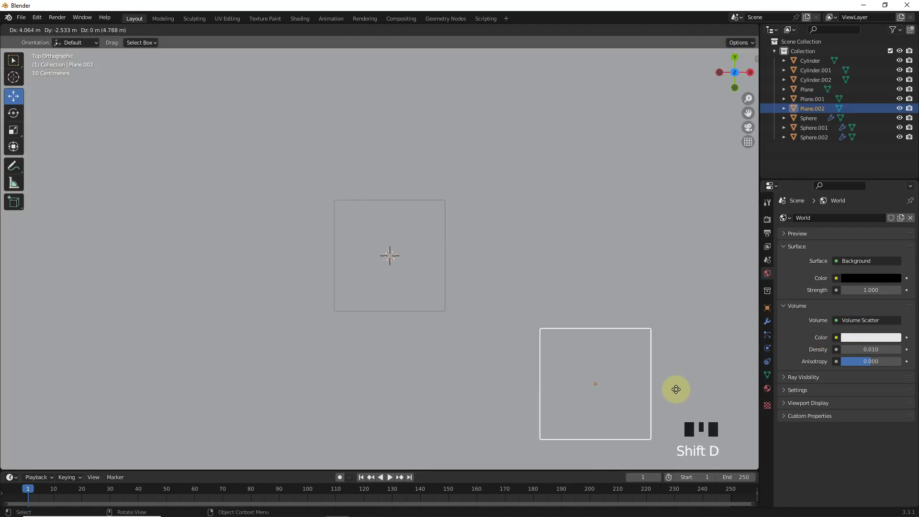
left_click(675, 388)
scroll(601, 361, "down", 4)
key("shift+d")
left_click(363, 393)
Rotate the light plane on the +X side upright so it faces the sphere.
middle_click_drag(451, 339, 479, 268)
left_click(550, 246)
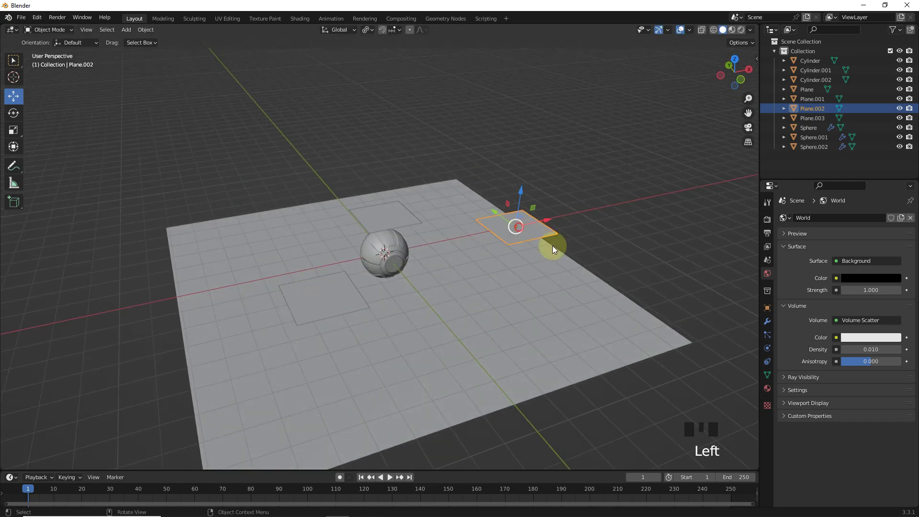
key("r")
left_click(558, 337)
Tilt the light plane on the -X side upright by about 69° and turn it about 21.5° around global Z towards the sphere.
left_click(315, 289)
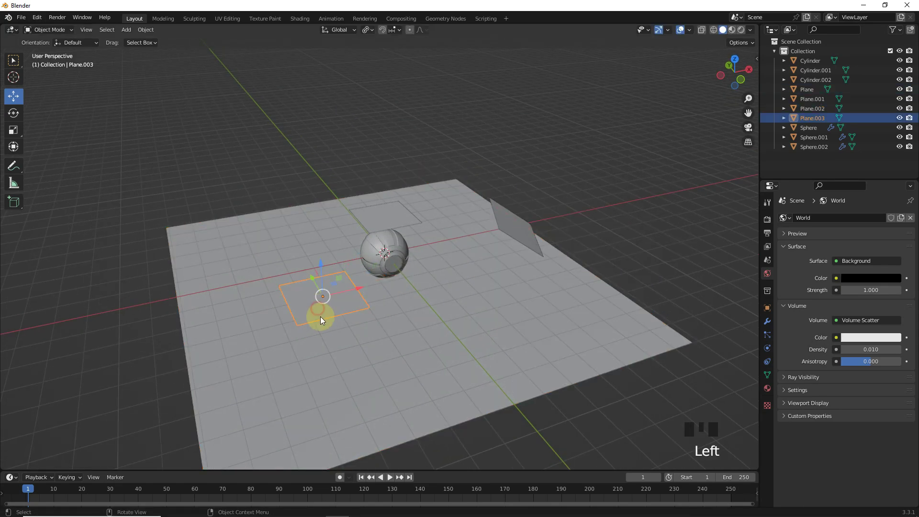
key("r")
left_click(385, 330)
key("r")
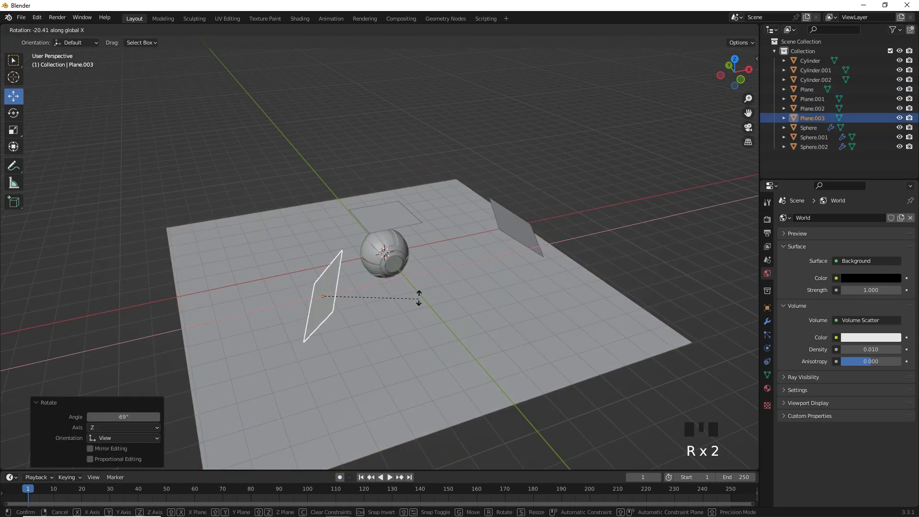
left_click(485, 254)
Return to rendered shading and raise the overhead light plane about 0.167 m along Z.
scroll(485, 254, "up", 3)
left_click(742, 31)
scroll(488, 241, "up", 2)
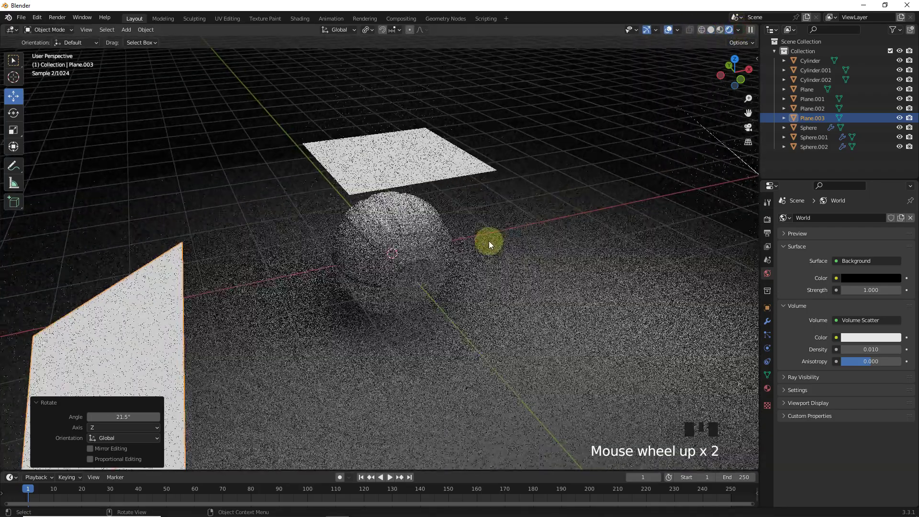
middle_click_drag(488, 241, 459, 189)
scroll(431, 102, "up", 2)
left_click(398, 74)
left_click_drag(398, 74, 390, 60)
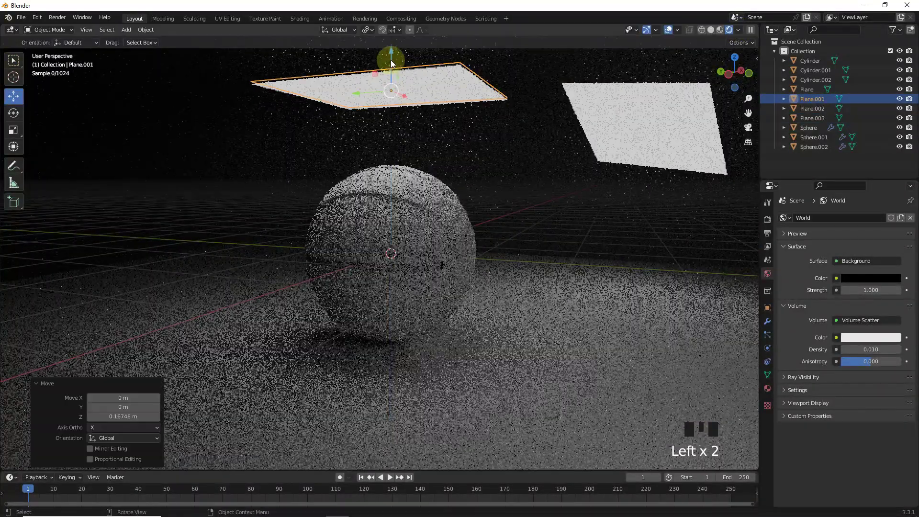
Hide the front disc covering the lens.
middle_click_drag(391, 60, 478, 220)
scroll(526, 239, "up", 2)
scroll(547, 243, "up", 2)
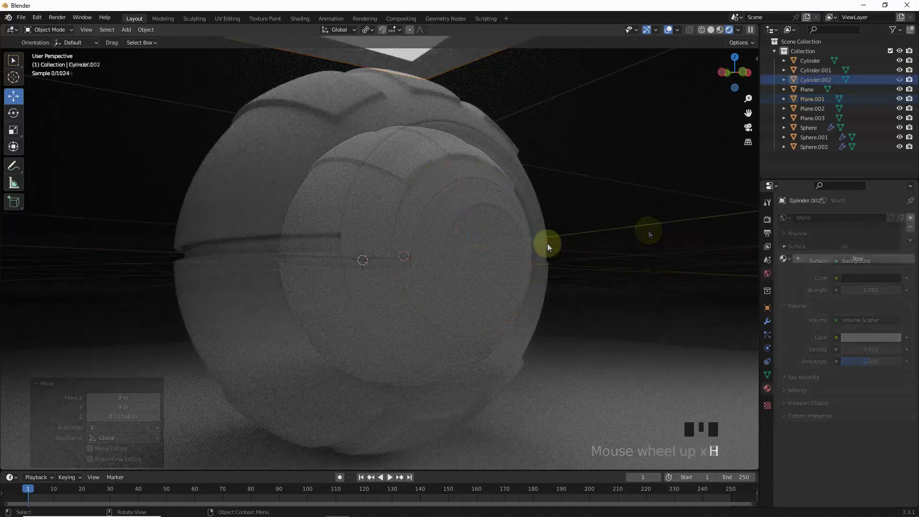
left_click(498, 226)
key("h")
Remove both material slots from the small centre lens cylinder.
left_click(460, 245)
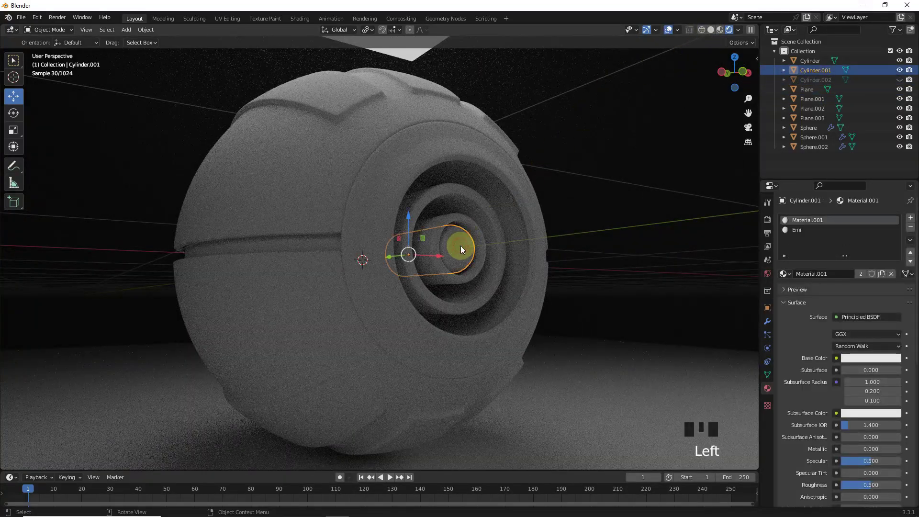
left_click(473, 224)
left_click(473, 229)
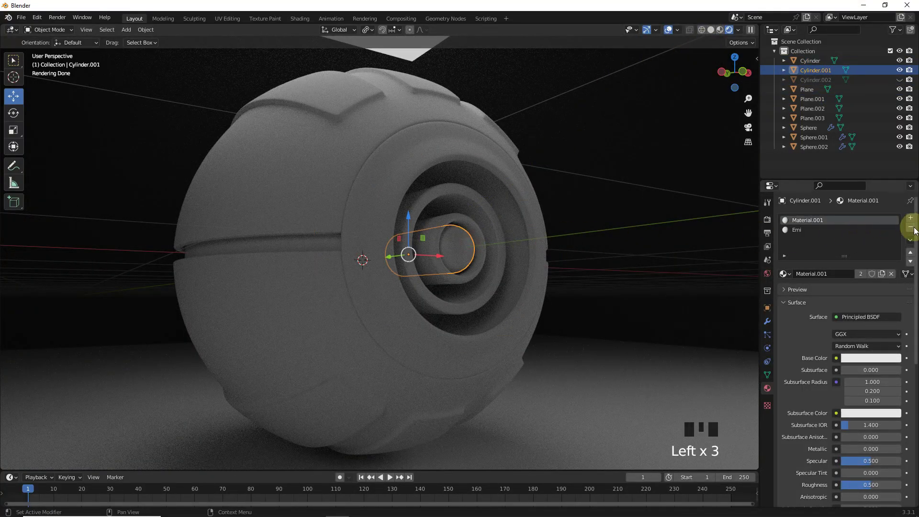
Make the lens housing's Material.001 near black, more metallic and less rough, and change its Emi material's surface to Emission.
left_click(455, 211)
left_click(455, 211)
left_click(455, 211)
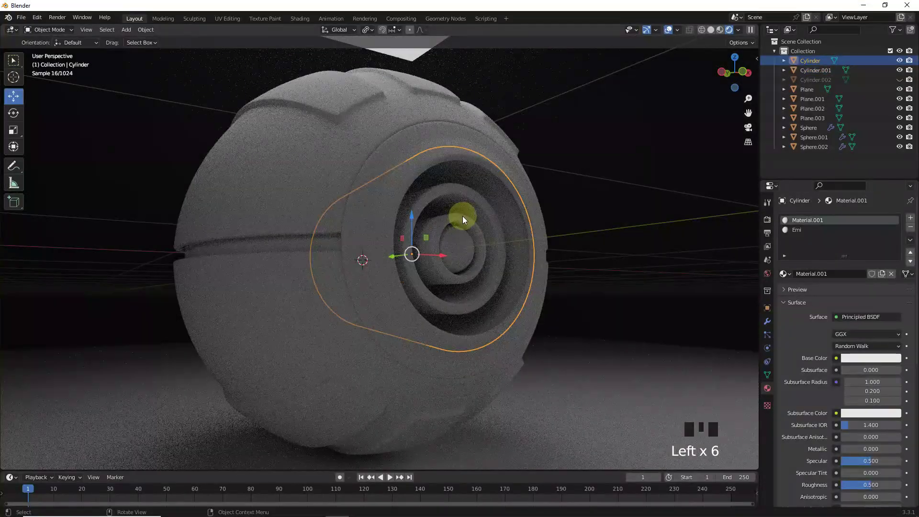
scroll(495, 241, "up", 2)
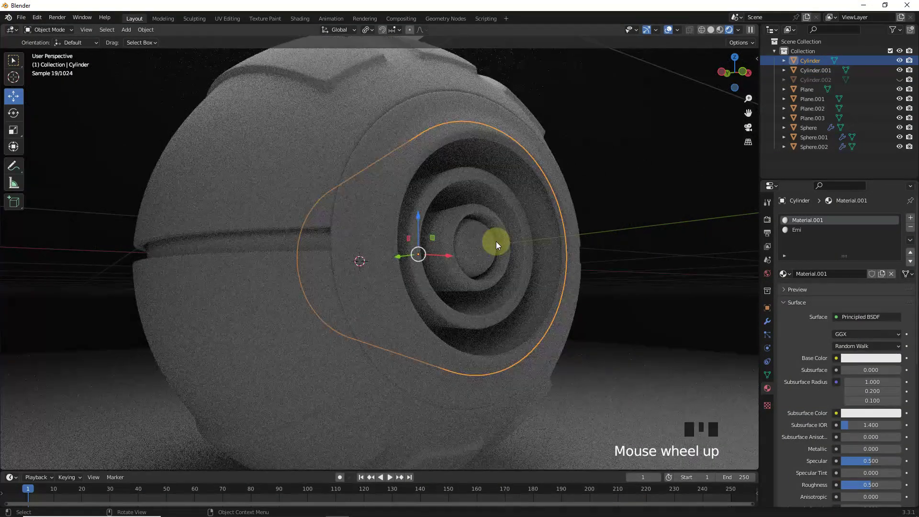
left_click(870, 358)
left_click_drag(897, 258, 897, 282)
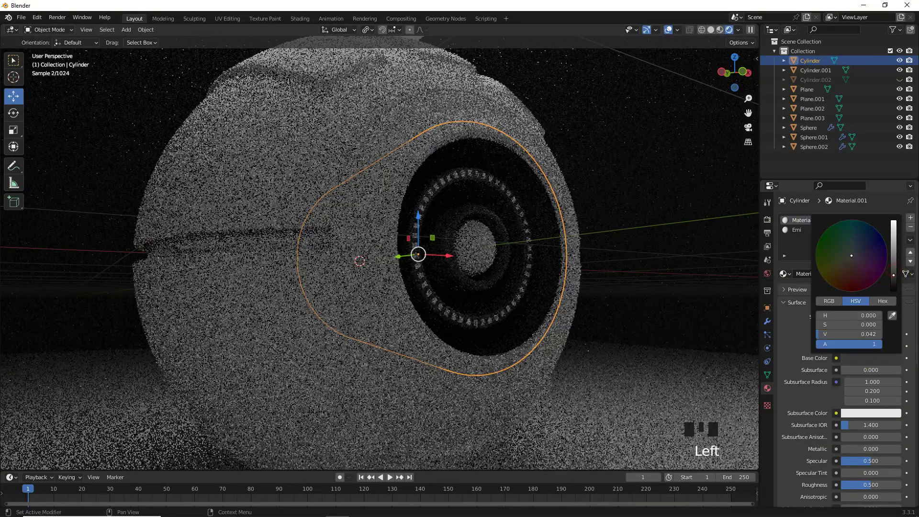
left_click_drag(849, 449, 906, 449)
left_click_drag(872, 485, 860, 484)
left_click(870, 359)
left_click(811, 231)
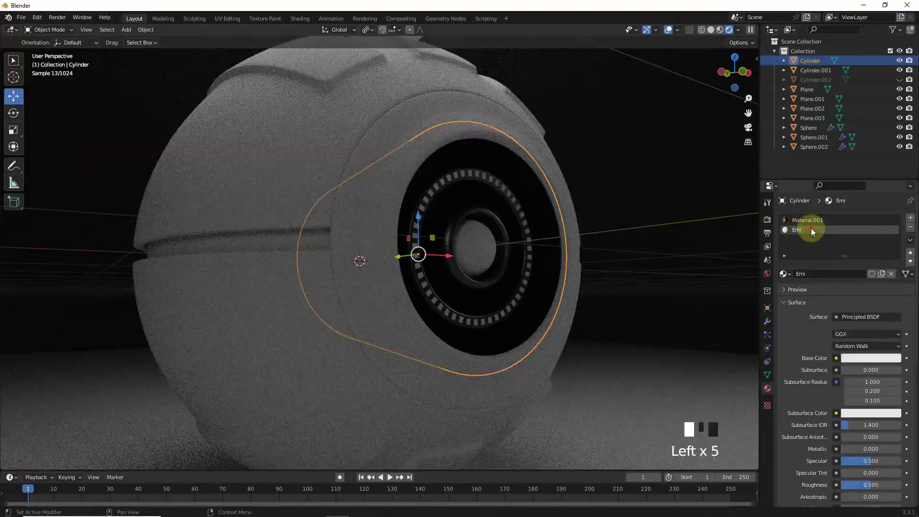
left_click_drag(857, 320, 821, 139)
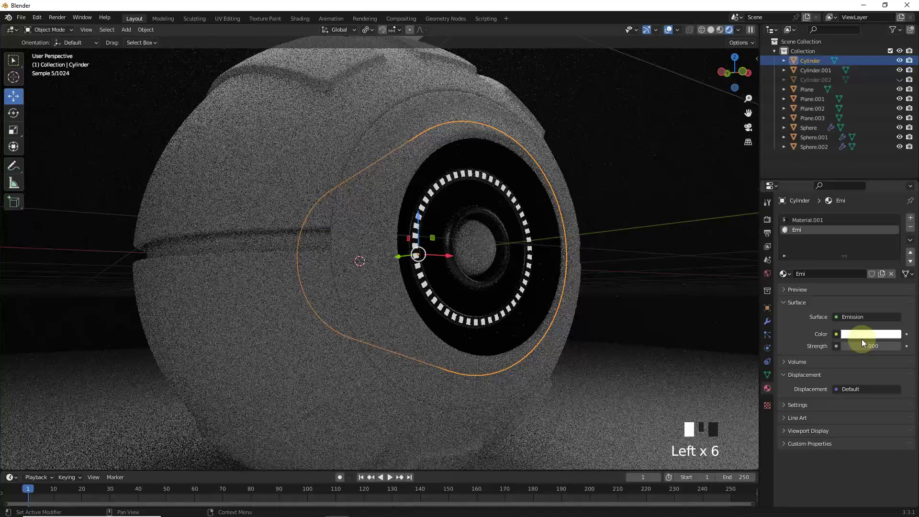
Give the centre lens cylinder a new Glass BSDF material with roughness about 0.067.
left_click(476, 242)
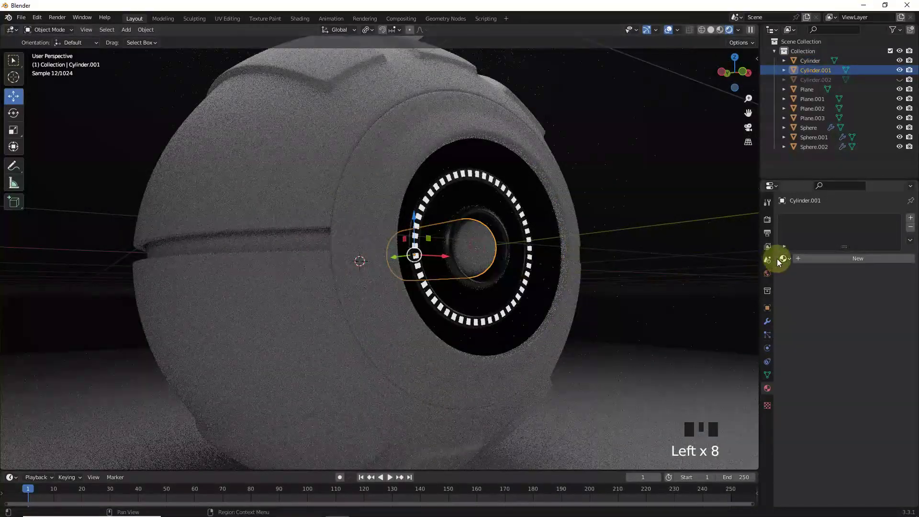
left_click(816, 261)
left_click_drag(856, 303, 822, 125)
left_click_drag(870, 343, 874, 342)
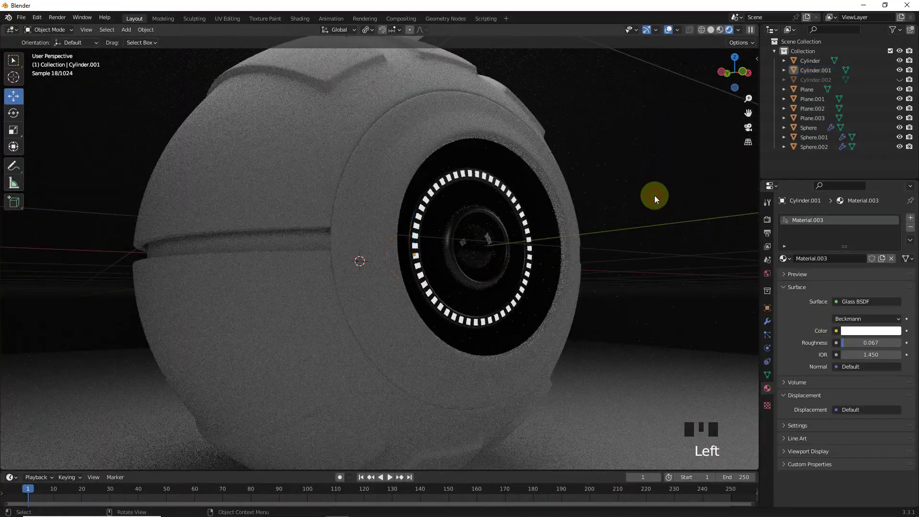
Give the inner sphere a new material with a very dark base colour, metallic 1.000 and roughness about 0.303.
left_click(315, 238)
left_click(857, 258)
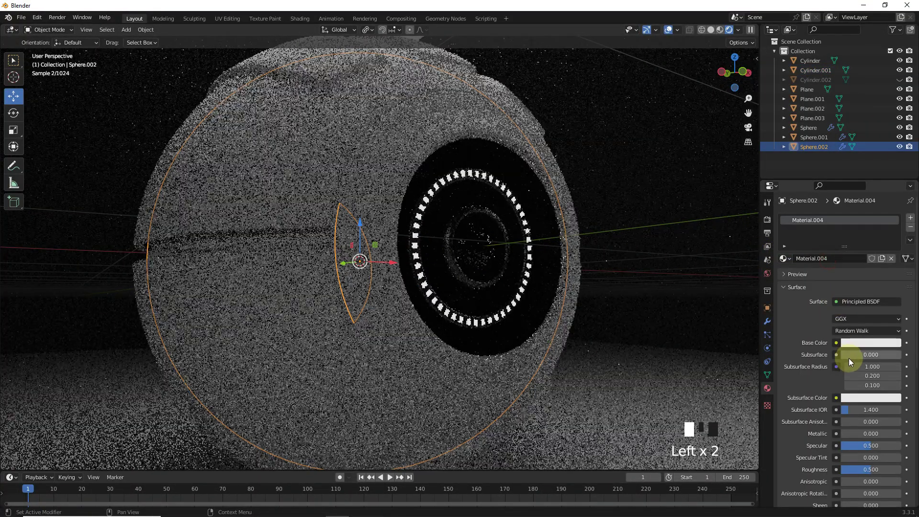
left_click(865, 342)
left_click_drag(896, 266, 896, 311)
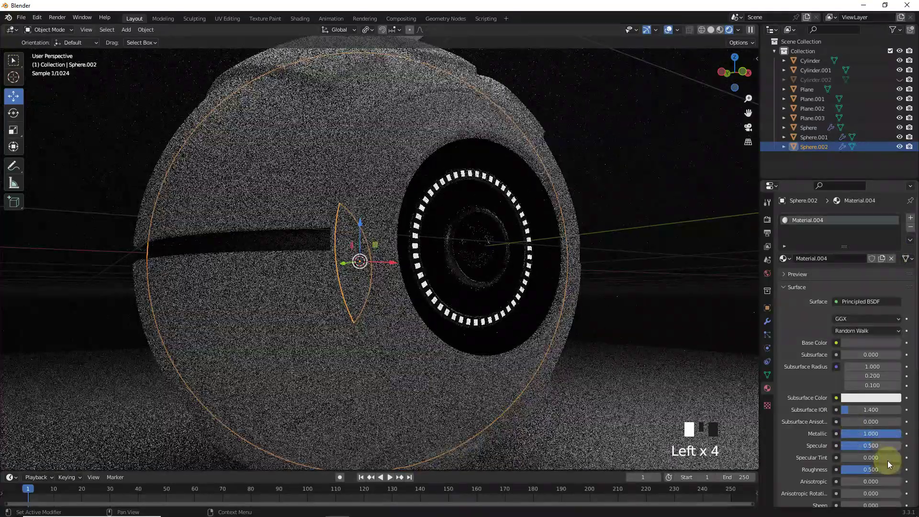
Unhide the front disc and give it a new Glass BSDF material with roughness about 0.067.
left_click(899, 80)
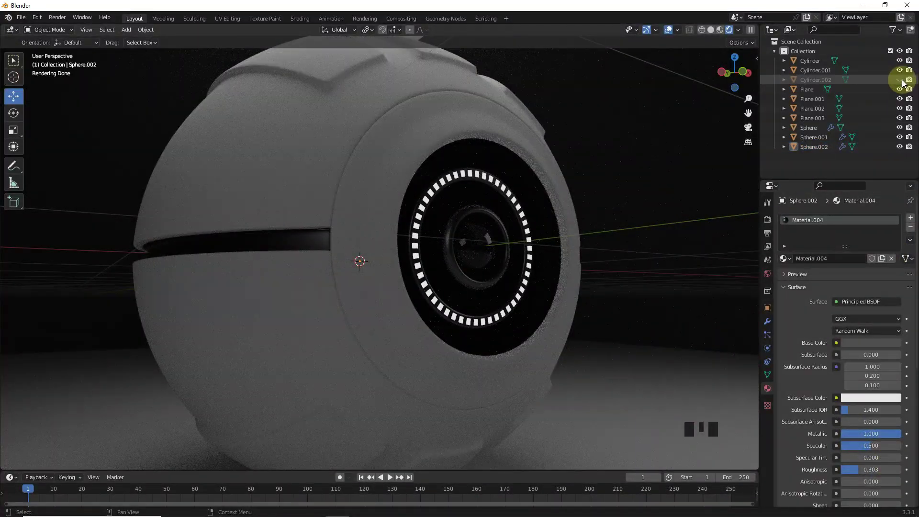
left_click(526, 232)
left_click(842, 258)
left_click(857, 302)
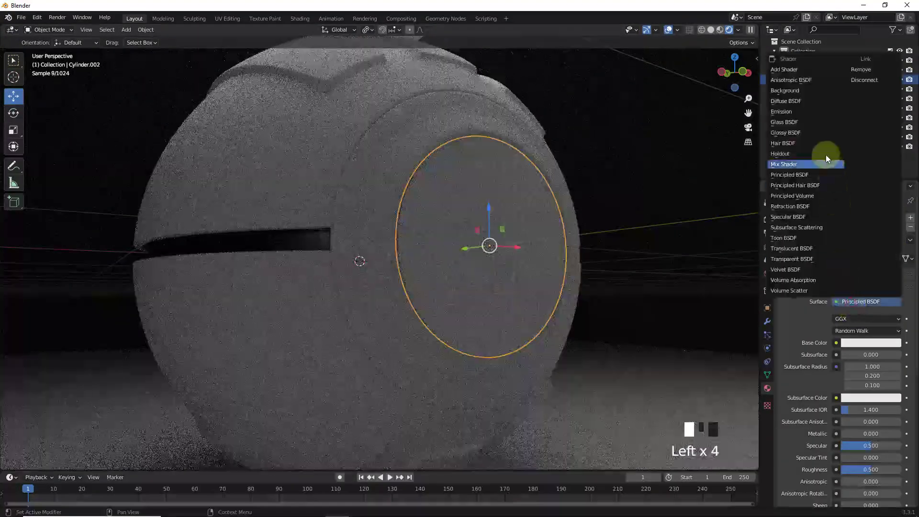
left_click(825, 127)
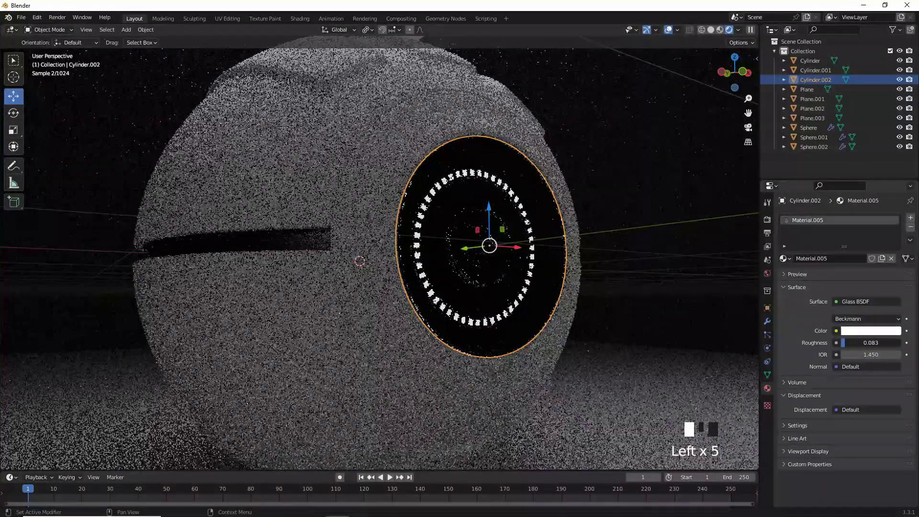
left_click(647, 202)
Add a new material to the shell section surrounding the lens.
scroll(498, 229, "down", 2)
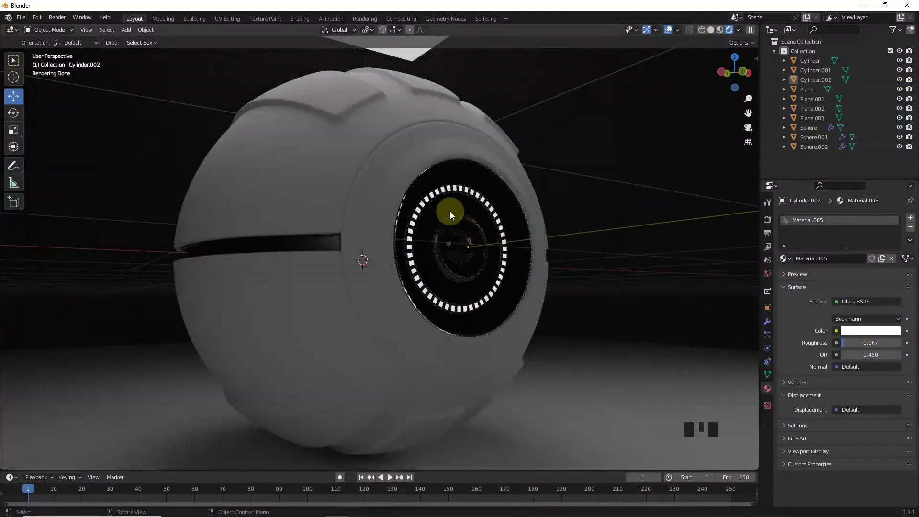
left_click(386, 192)
left_click(858, 258)
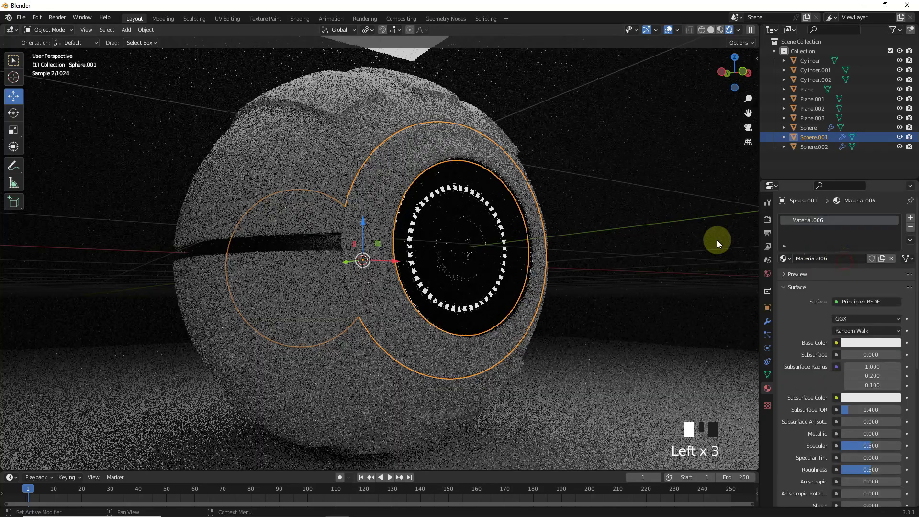
Assign the existing Material.006 to the outer panelled sphere and set its roughness to about 0.154 and metallic to about 0.118.
left_click(300, 182)
left_click(785, 259)
type("006")
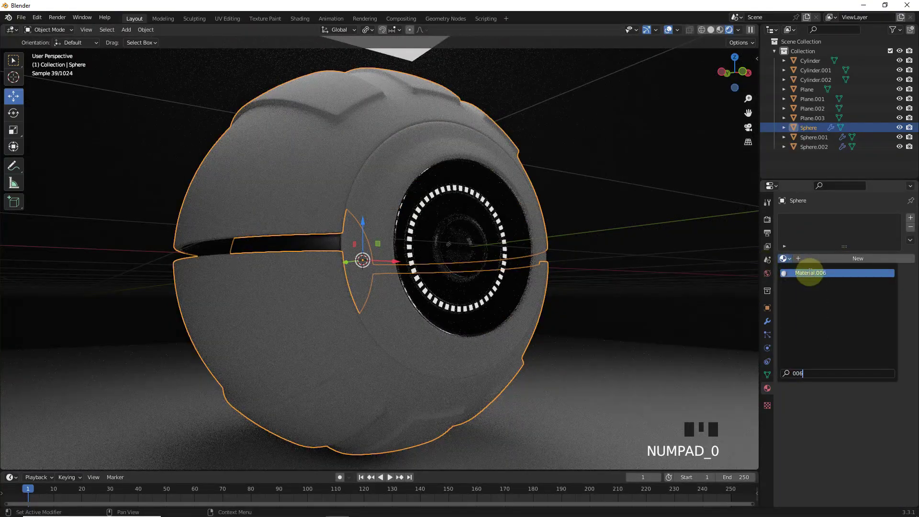
left_click(809, 273)
left_click_drag(867, 472, 850, 470)
left_click_drag(851, 434, 858, 433)
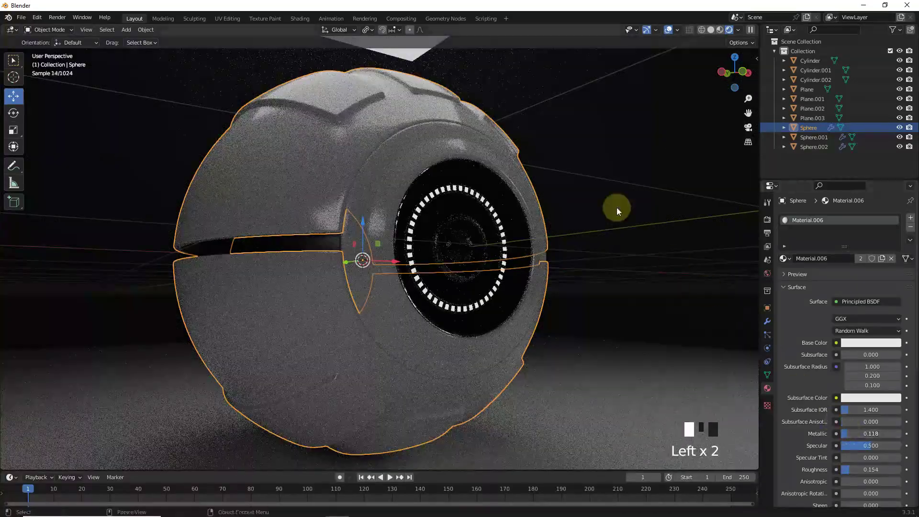
Hide the viewport overlays and frame the whole eye from the side.
scroll(573, 187, "down", 3)
left_click(668, 29)
middle_click_drag(668, 143, 653, 171)
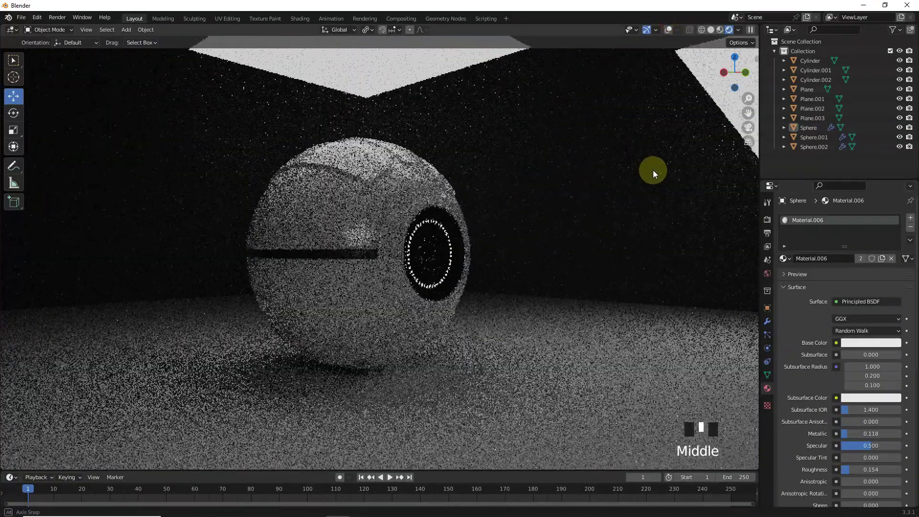
scroll(513, 225, "up", 2)
middle_click_drag(513, 225, 736, 238, "shift")
scroll(533, 238, "up", 2)
Enable denoising for the Cycles viewport and inspect the rendered eye.
left_click(767, 219)
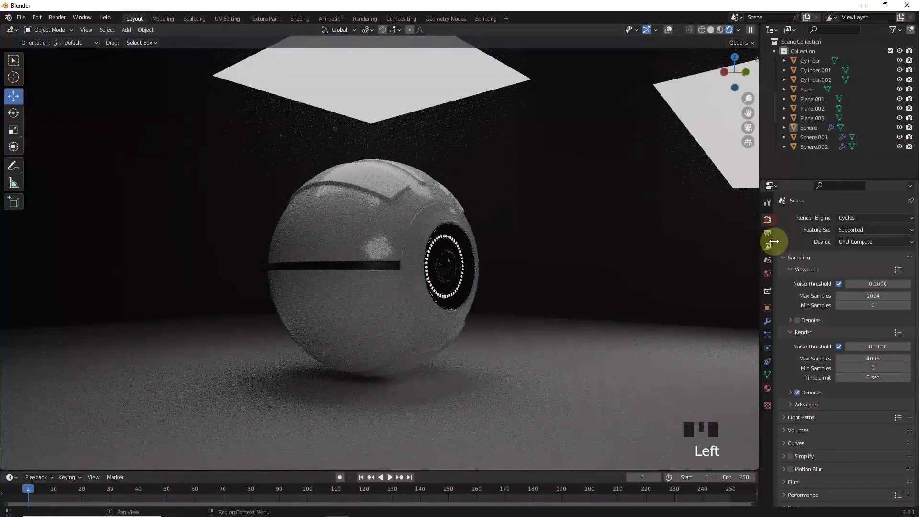
left_click(796, 320)
middle_click_drag(466, 203, 486, 220, "shift")
middle_click_drag(544, 237, 574, 249)
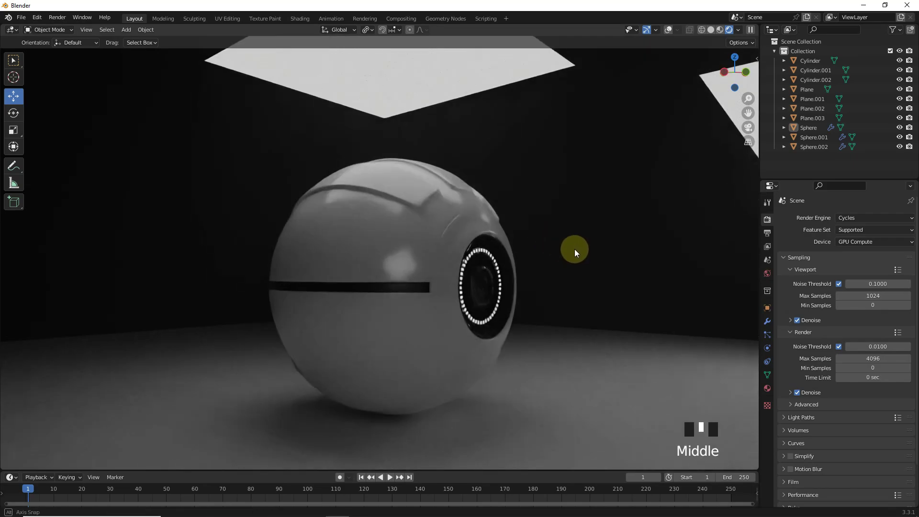